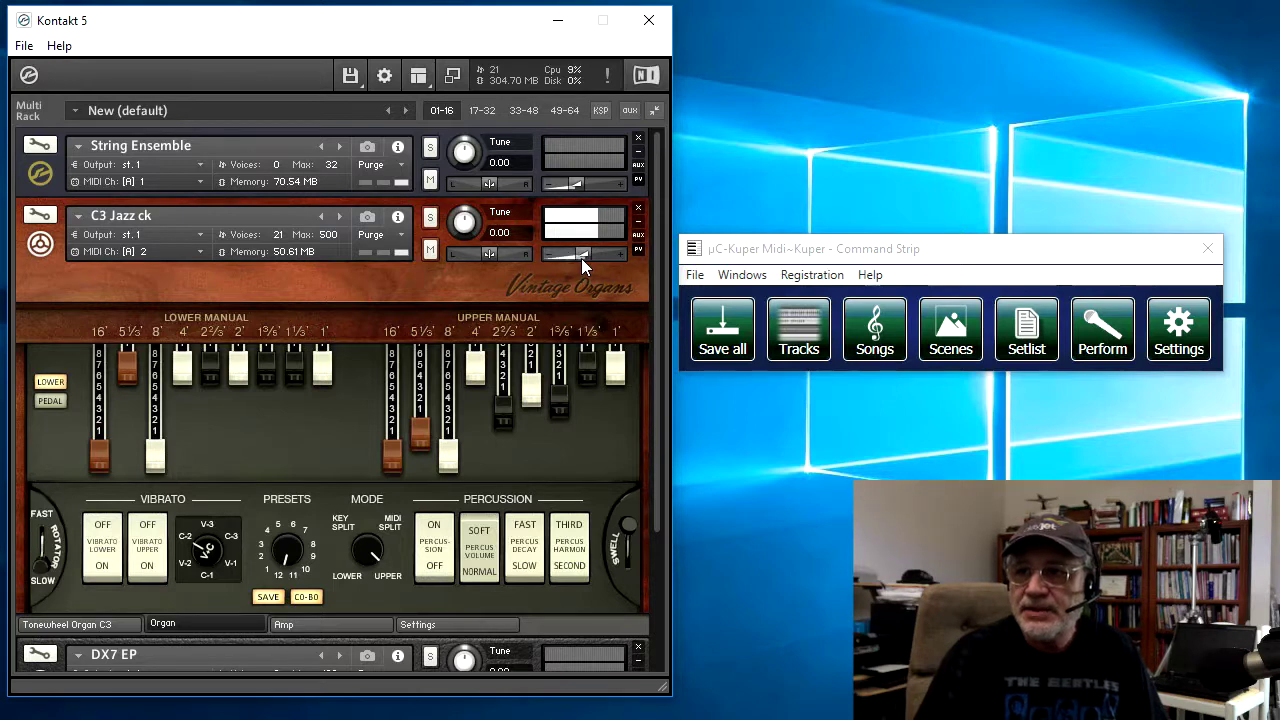
- Raise the output volume of the C3 Jazz ck organ instrument
{"action": "left_click_drag", "start_coordinate": [581, 256], "coordinate": [593, 250]}
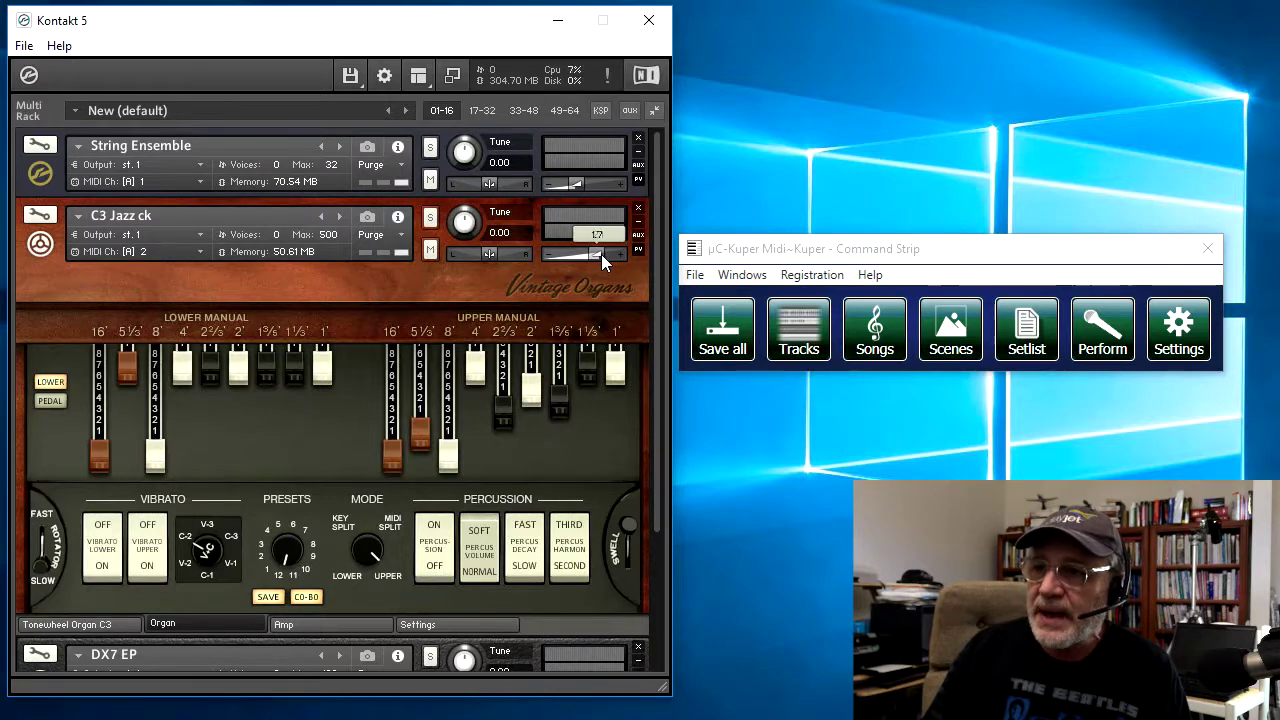
{"action": "left_click_drag", "start_coordinate": [591, 254], "coordinate": [597, 257]}
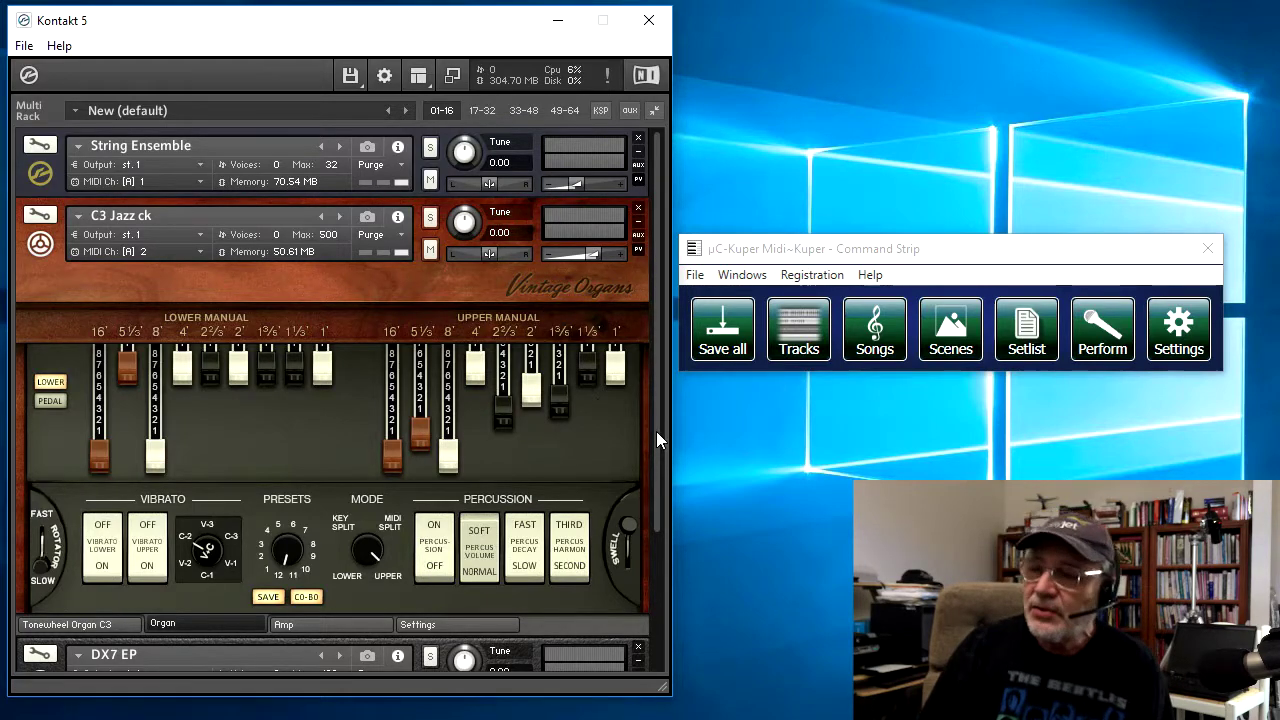
- Enable control filters on the Bottom Keys to Kontakt Vintage Organs track and add a filter for 07 - Main Volume
{"action": "left_click", "coordinate": [806, 332]}
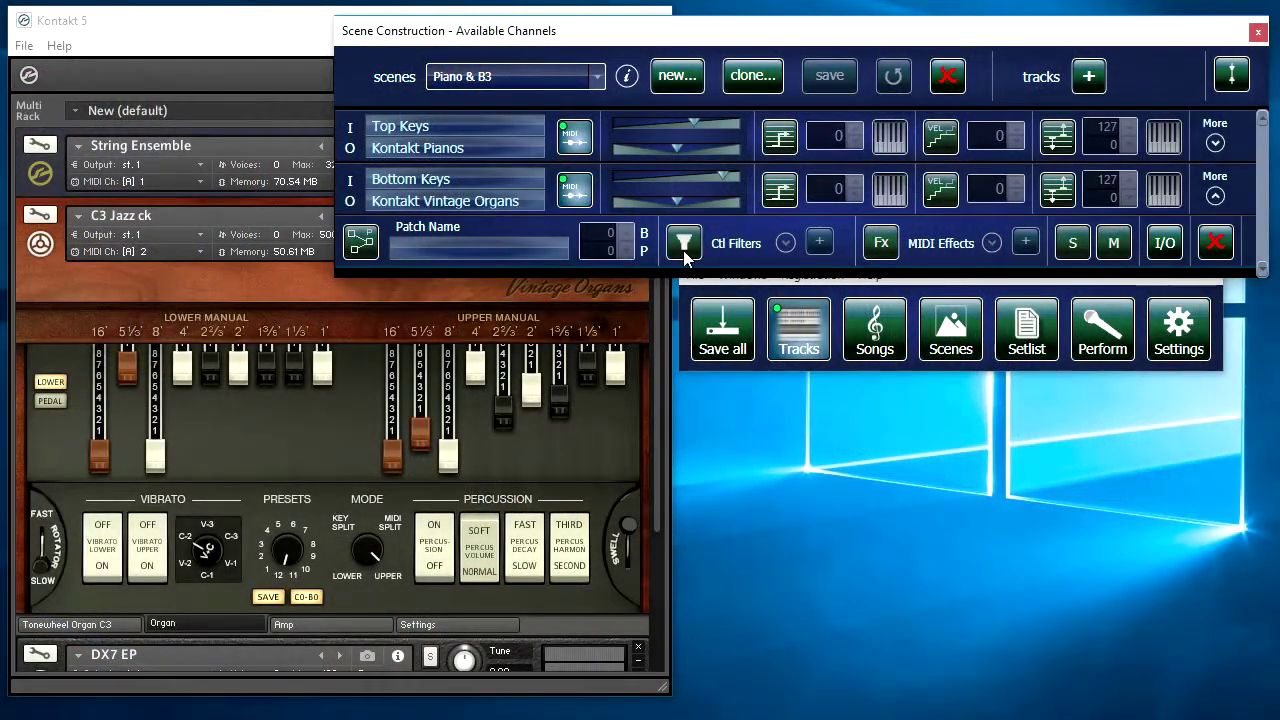
{"action": "left_click", "coordinate": [684, 245]}
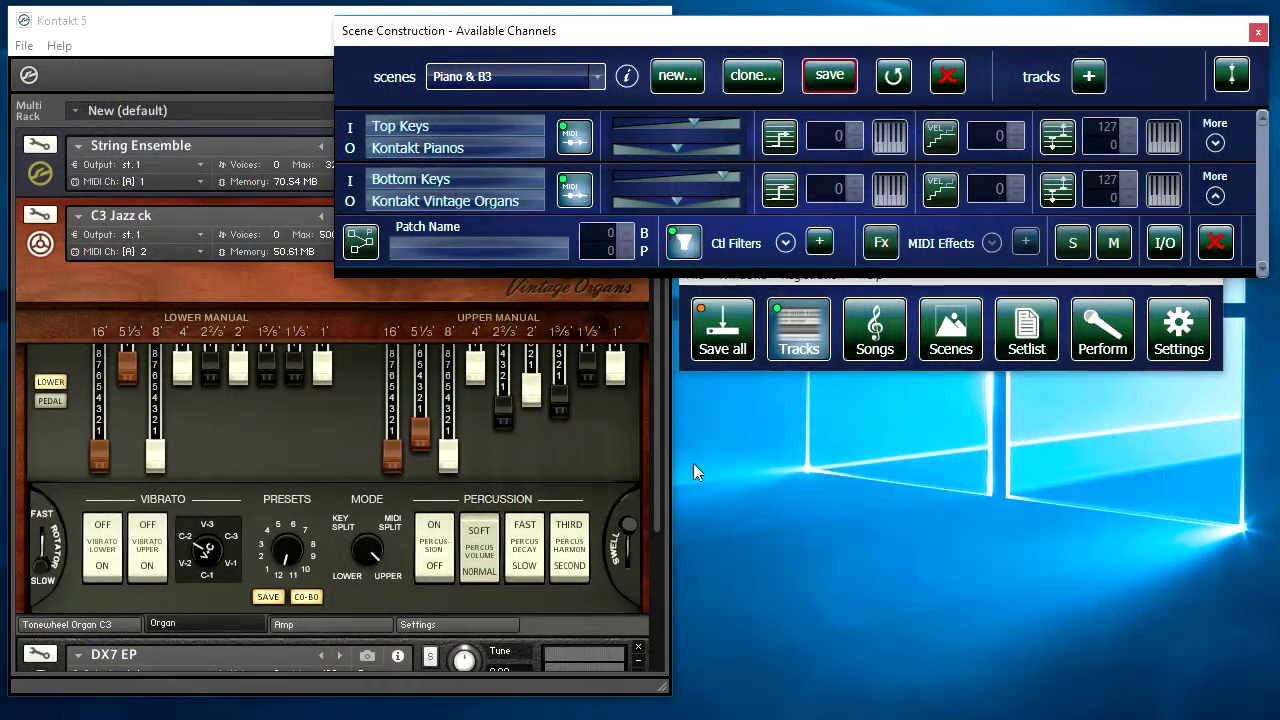
{"action": "left_click", "coordinate": [820, 244]}
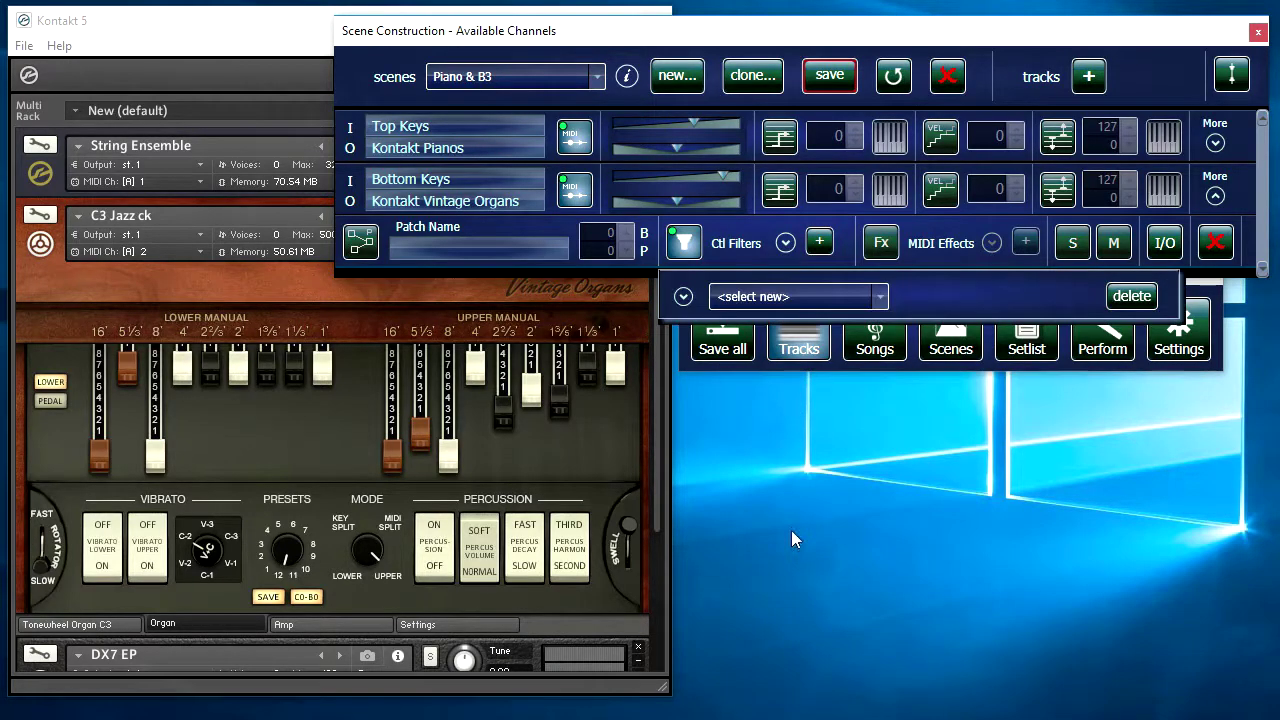
{"action": "left_click", "coordinate": [880, 298]}
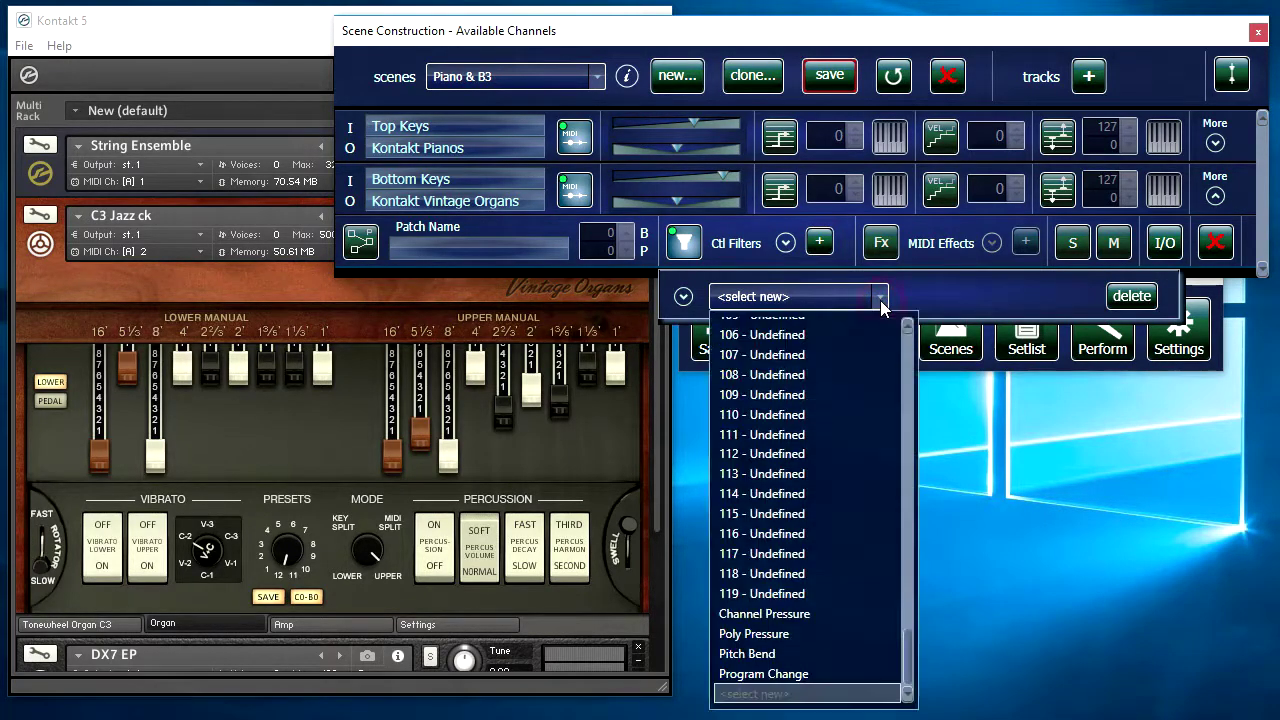
{"action": "left_click_drag", "start_coordinate": [905, 659], "coordinate": [881, 359]}
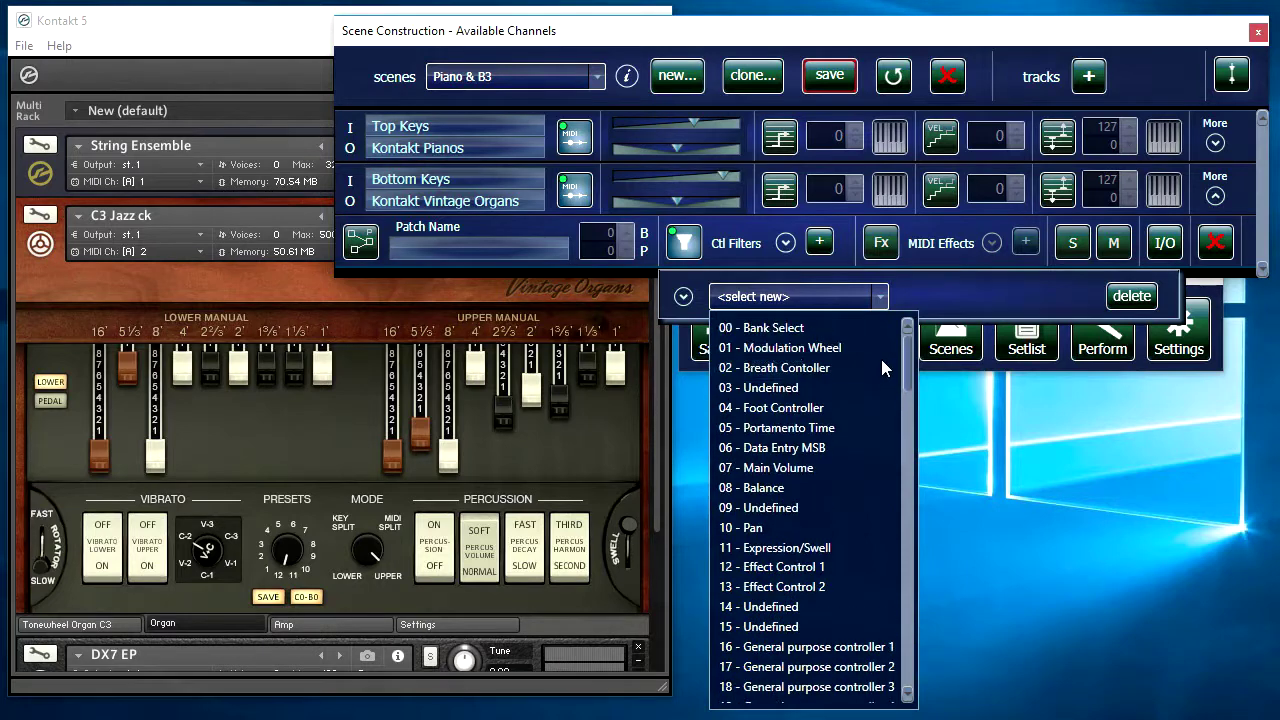
{"action": "left_click", "coordinate": [791, 468]}
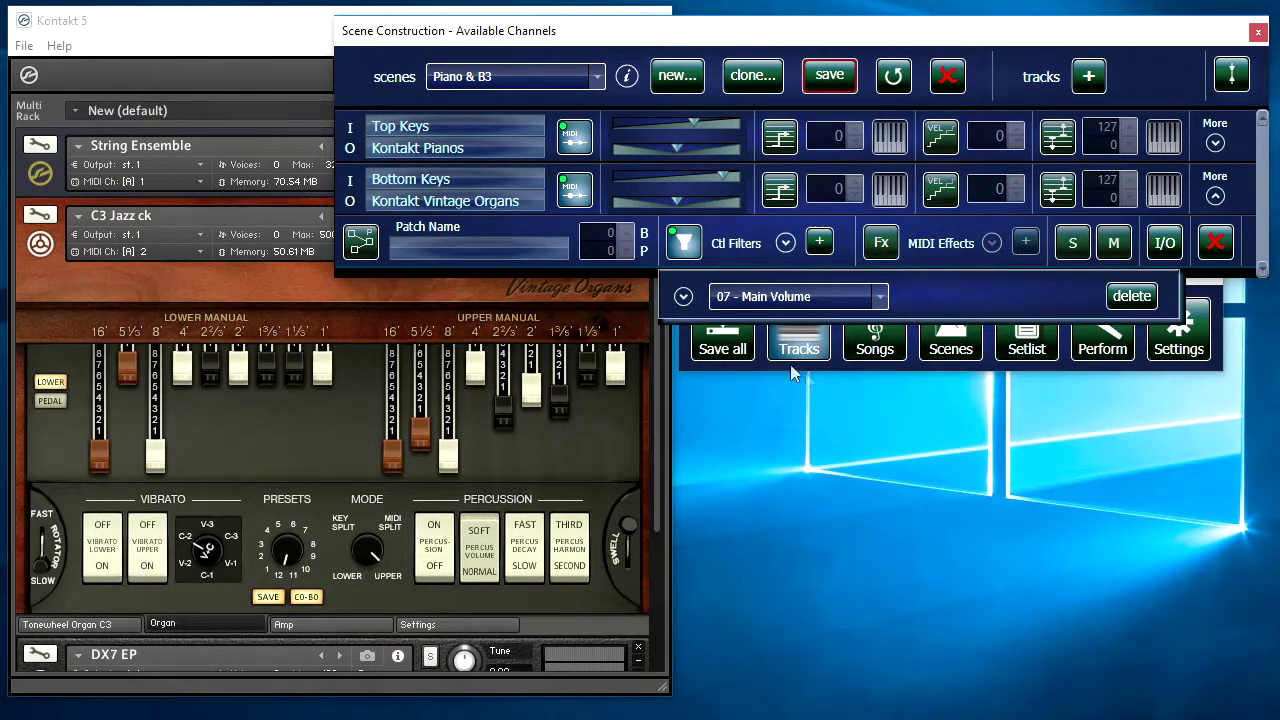
- Remap the Main Volume filter to controller 11 - Expression/Swell and bring the Kontakt organ into view
{"action": "left_click", "coordinate": [685, 298]}
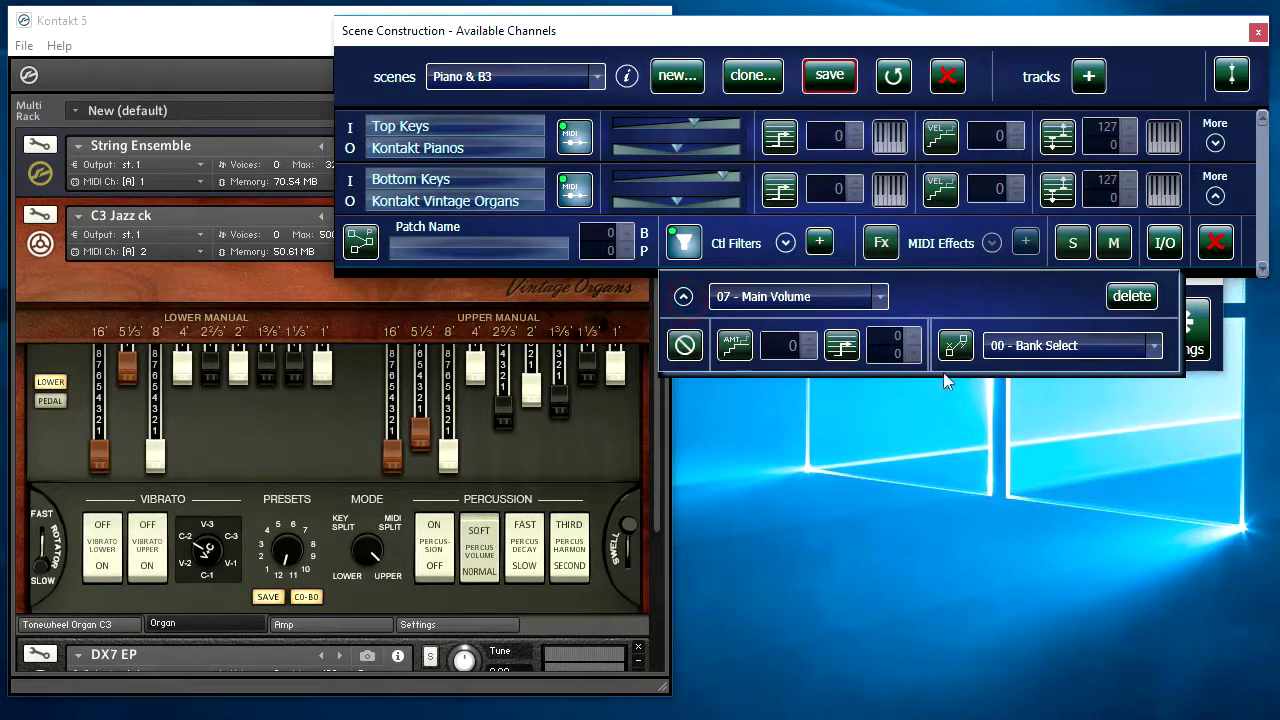
{"action": "left_click", "coordinate": [957, 346]}
{"action": "left_click", "coordinate": [1153, 348]}
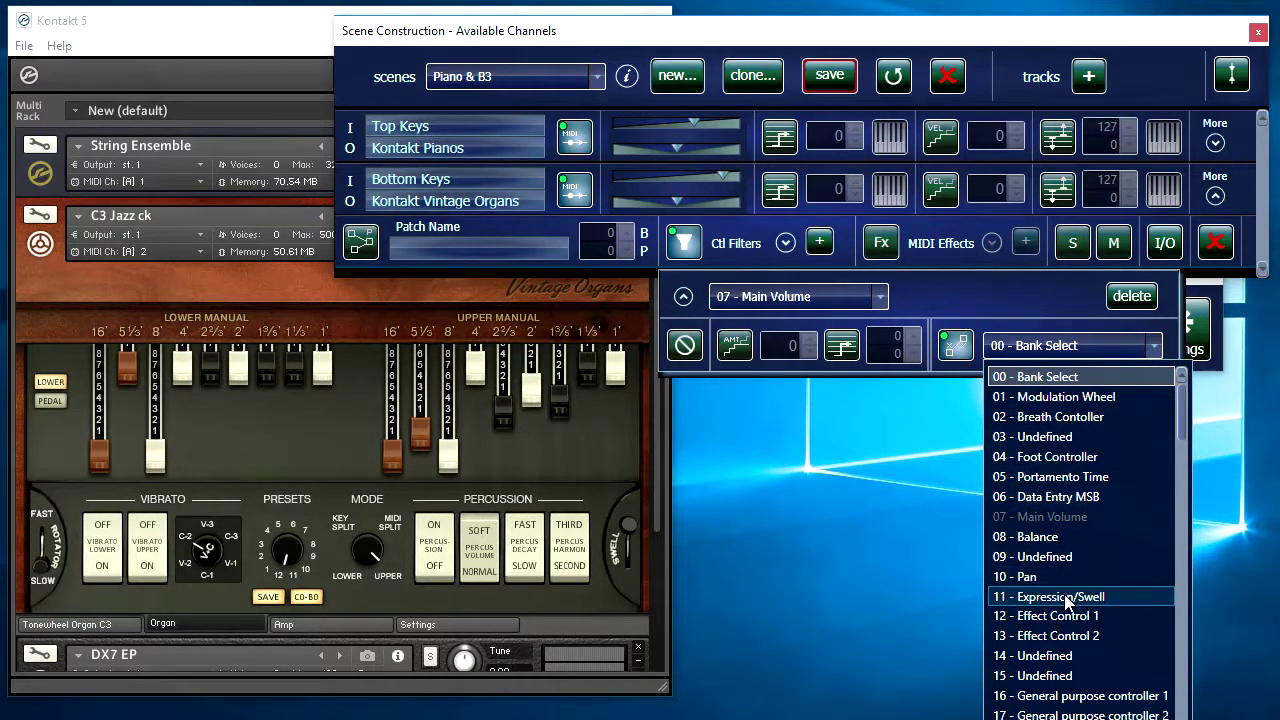
{"action": "left_click", "coordinate": [1066, 598]}
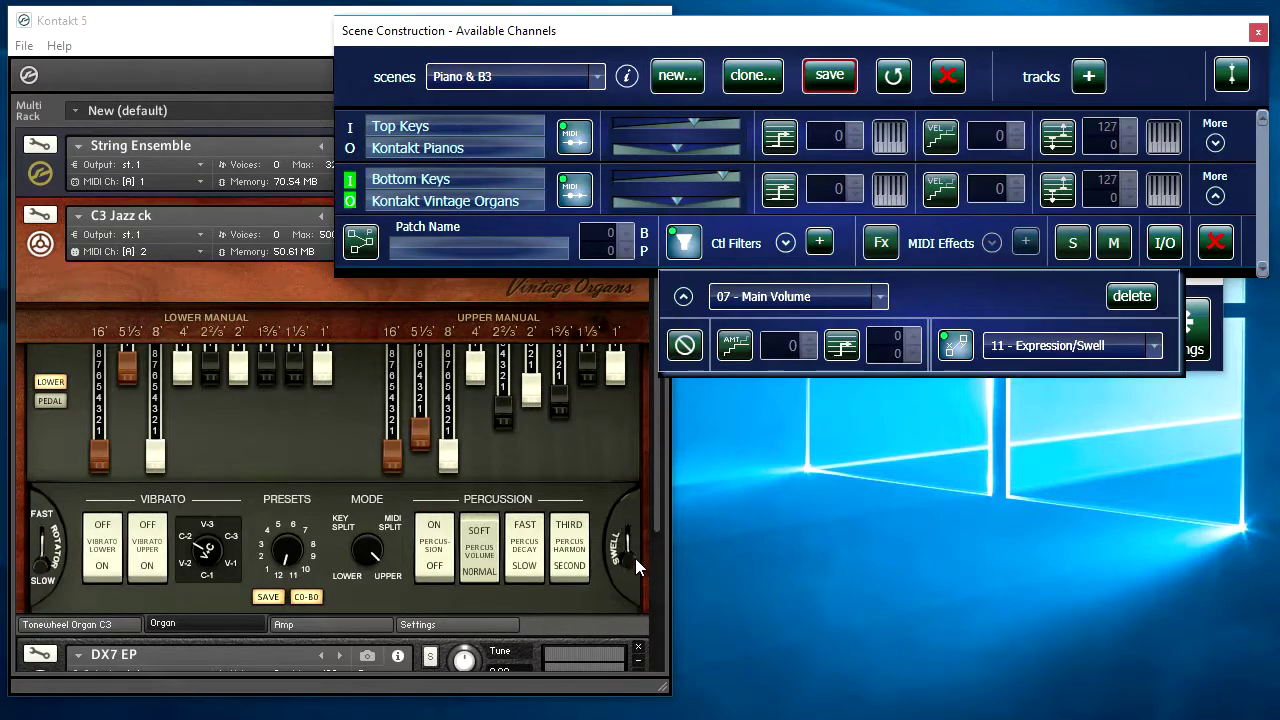
{"action": "left_click", "coordinate": [228, 38]}
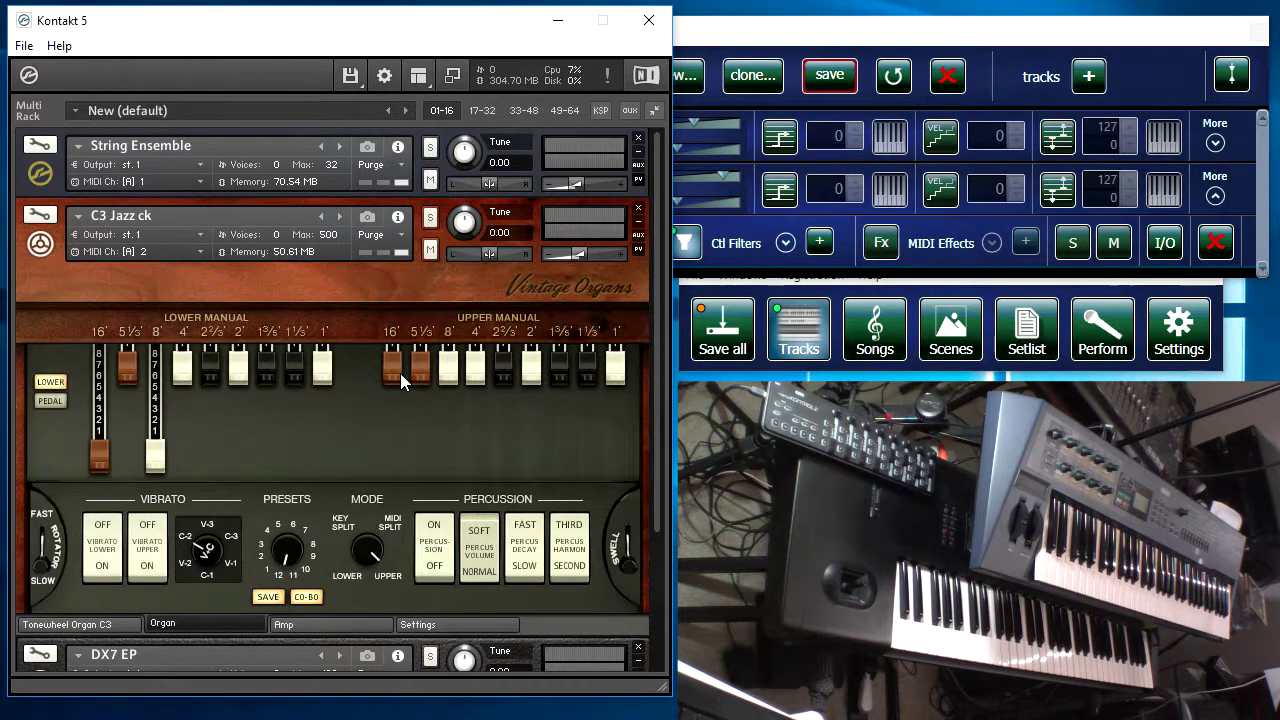
- Add a second control filter for Pitch Bend on the Bottom Keys track, set it to block the messages, and collapse the filter list
{"action": "left_click", "coordinate": [820, 243]}
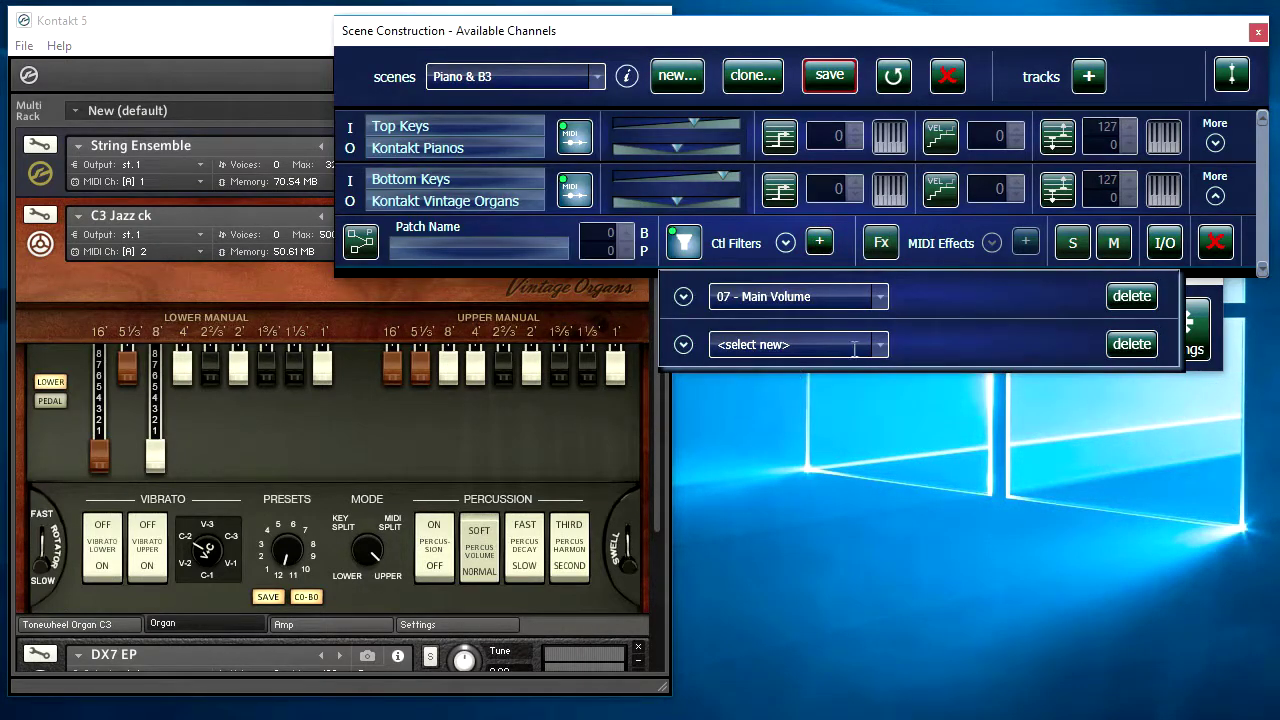
{"action": "left_click", "coordinate": [882, 345]}
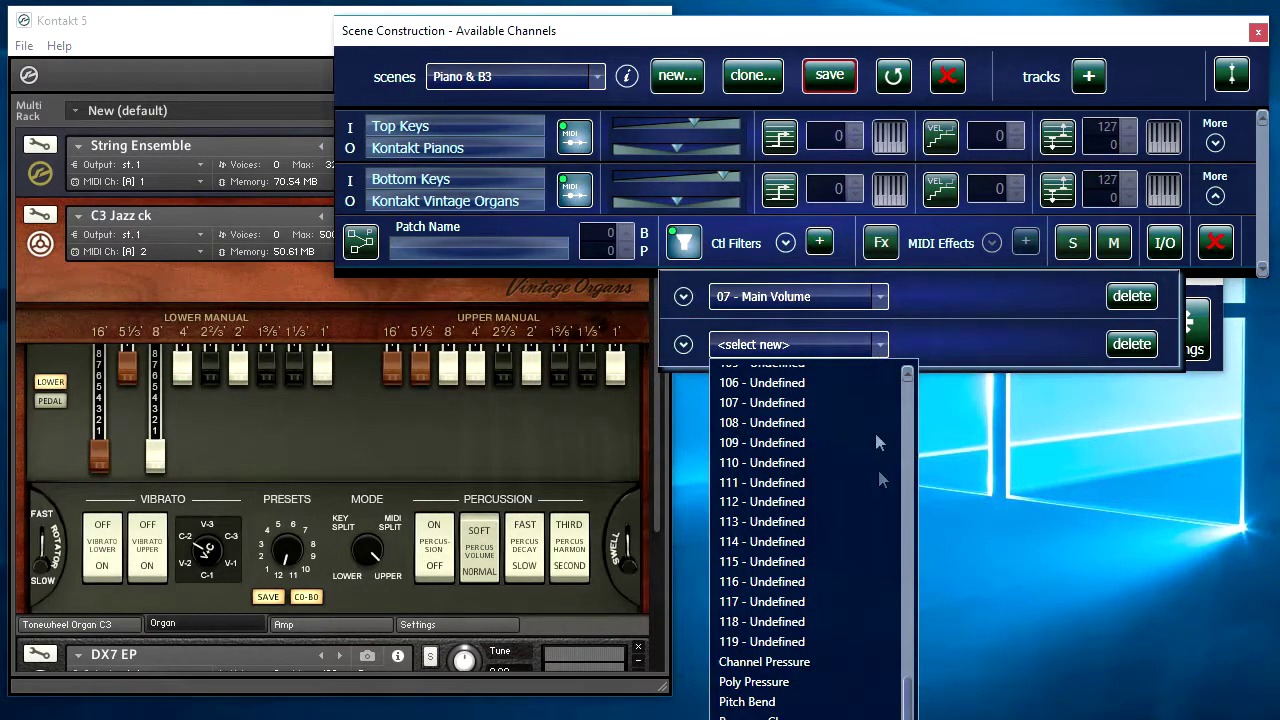
{"action": "left_click", "coordinate": [826, 701]}
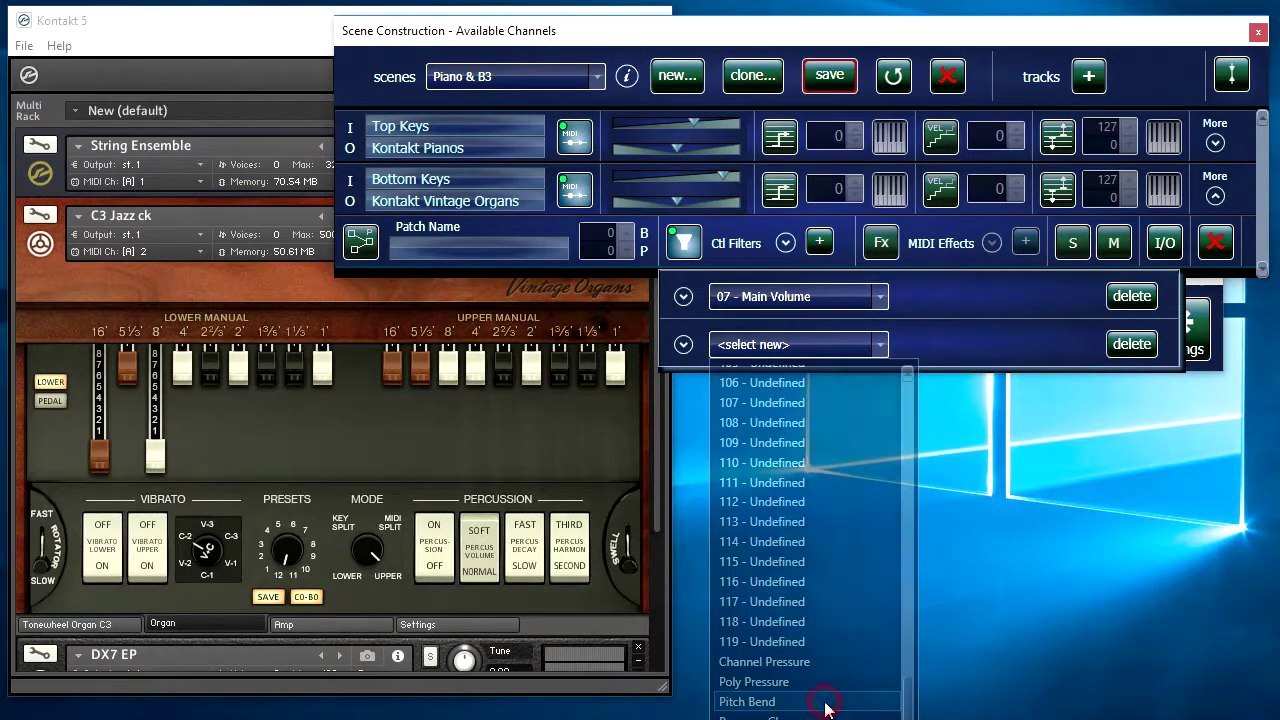
{"action": "left_click", "coordinate": [684, 345]}
{"action": "left_click", "coordinate": [686, 396]}
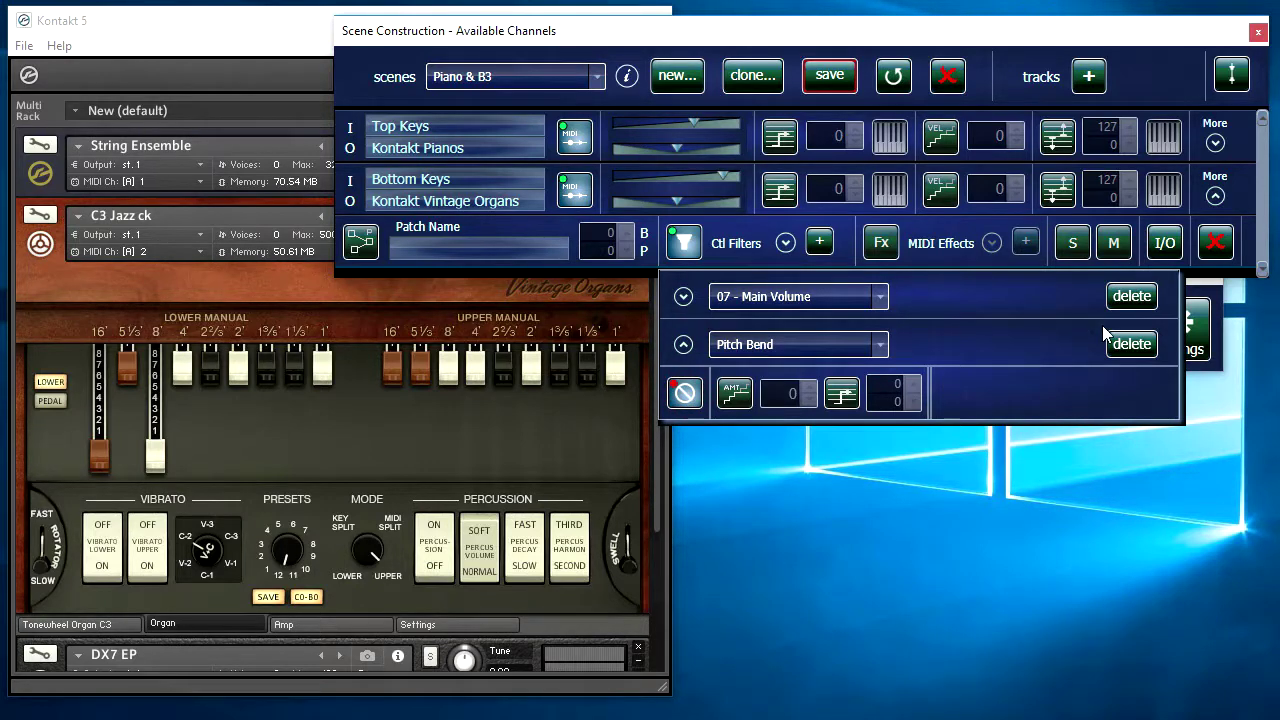
{"action": "left_click", "coordinate": [763, 238]}
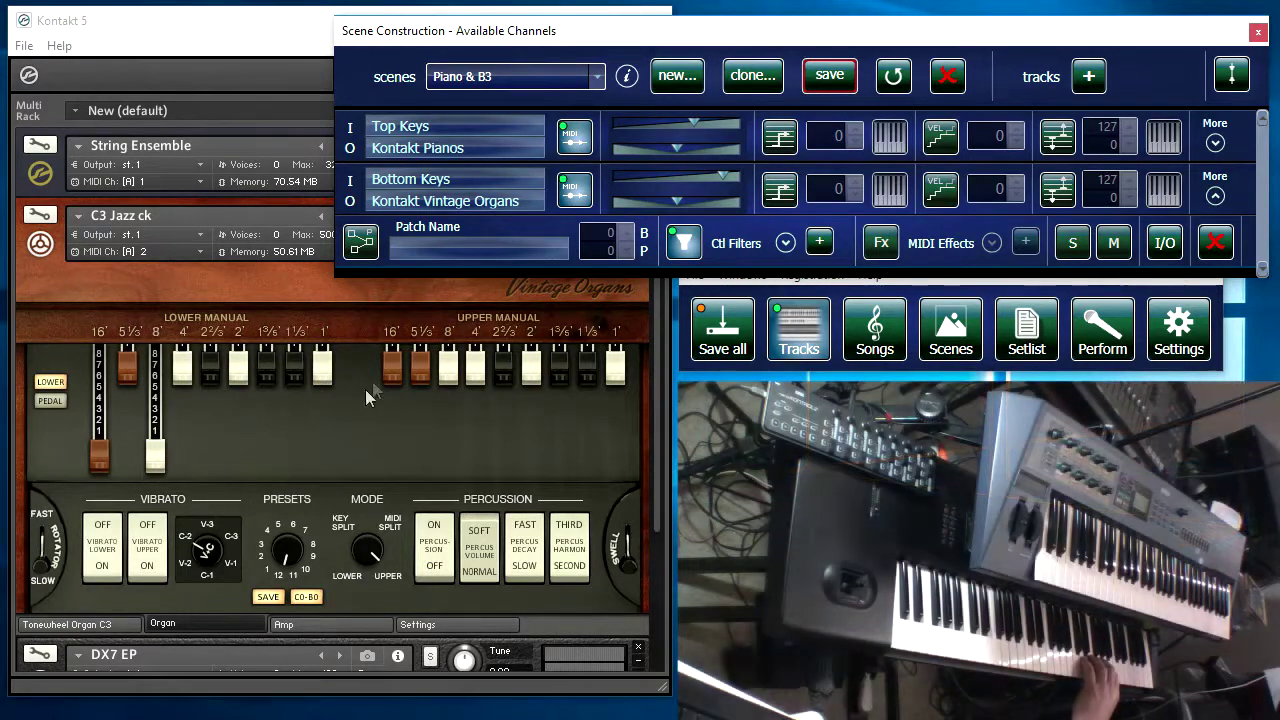
- Pull the upper manual's 16', 5⅓' and 8' drawbars fully out
{"action": "left_click_drag", "start_coordinate": [393, 380], "coordinate": [393, 465]}
{"action": "left_click_drag", "start_coordinate": [420, 373], "coordinate": [450, 463]}
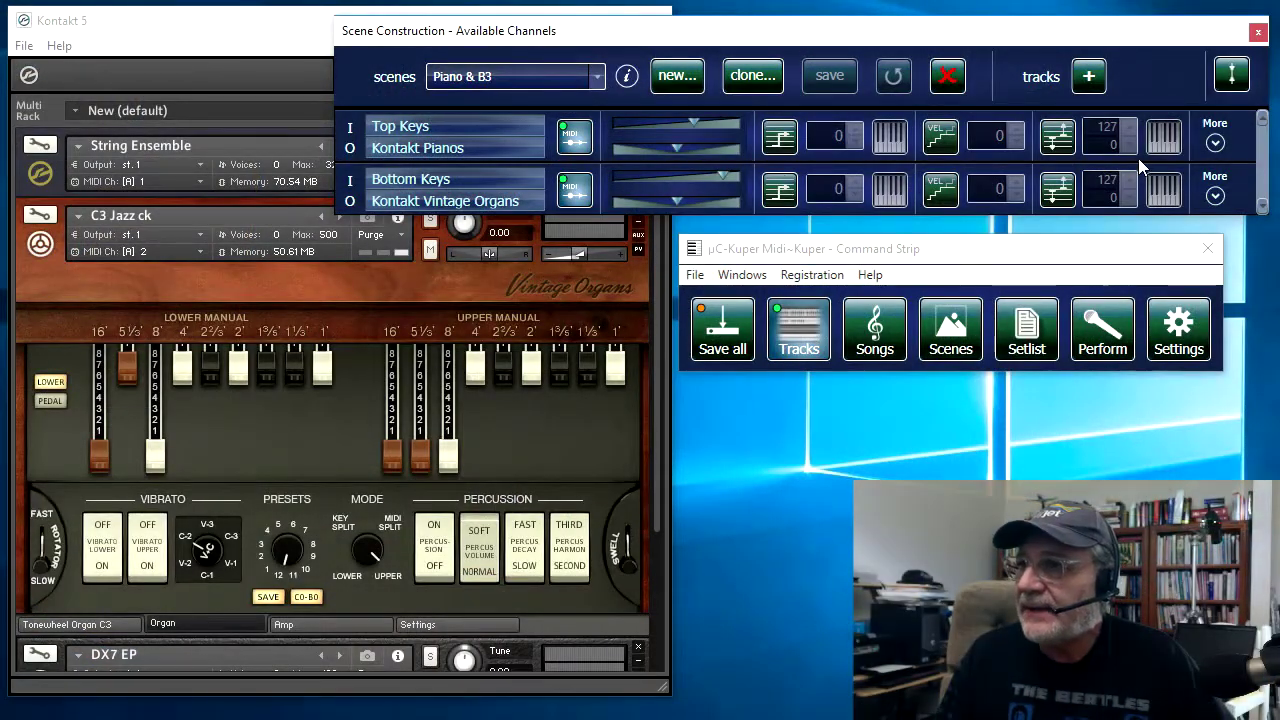
- Add a track to the Piano & B3 scene with Korg Kontrol as source and Kontakt Vintage Organs as destination
{"action": "left_click", "coordinate": [1088, 76]}
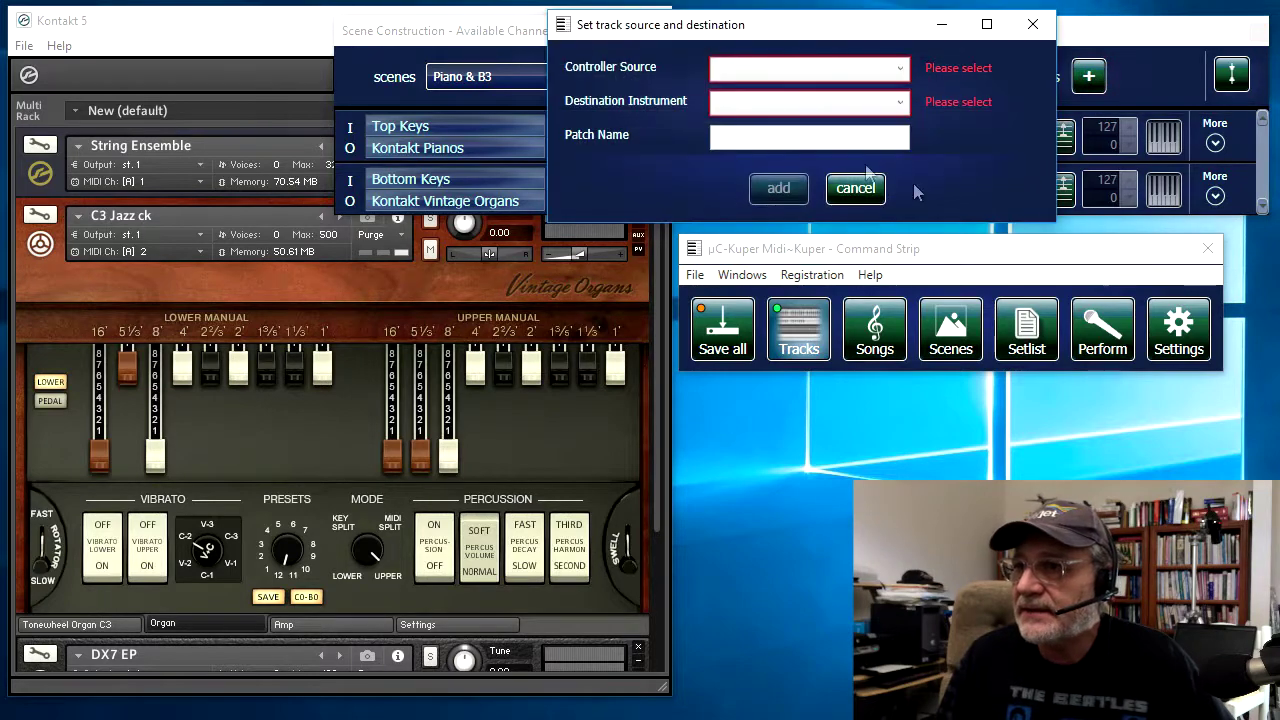
{"action": "left_click", "coordinate": [897, 68]}
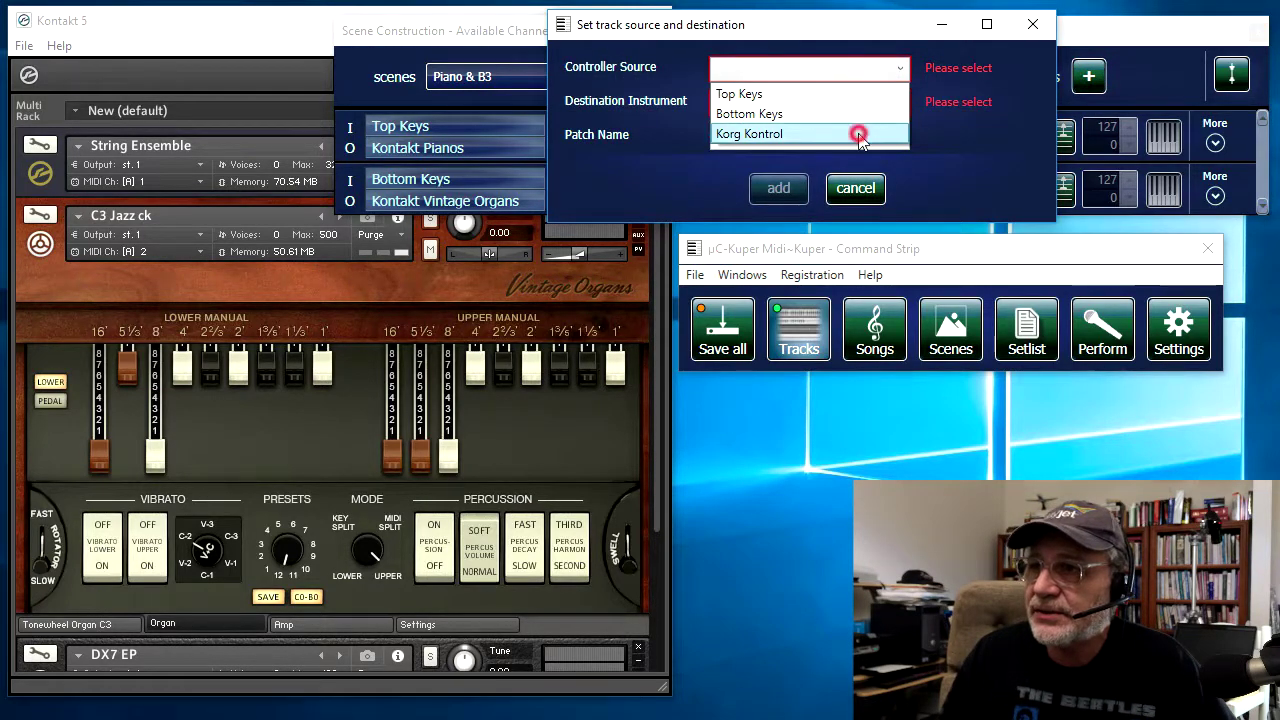
{"action": "left_click", "coordinate": [857, 133]}
{"action": "left_click", "coordinate": [901, 103]}
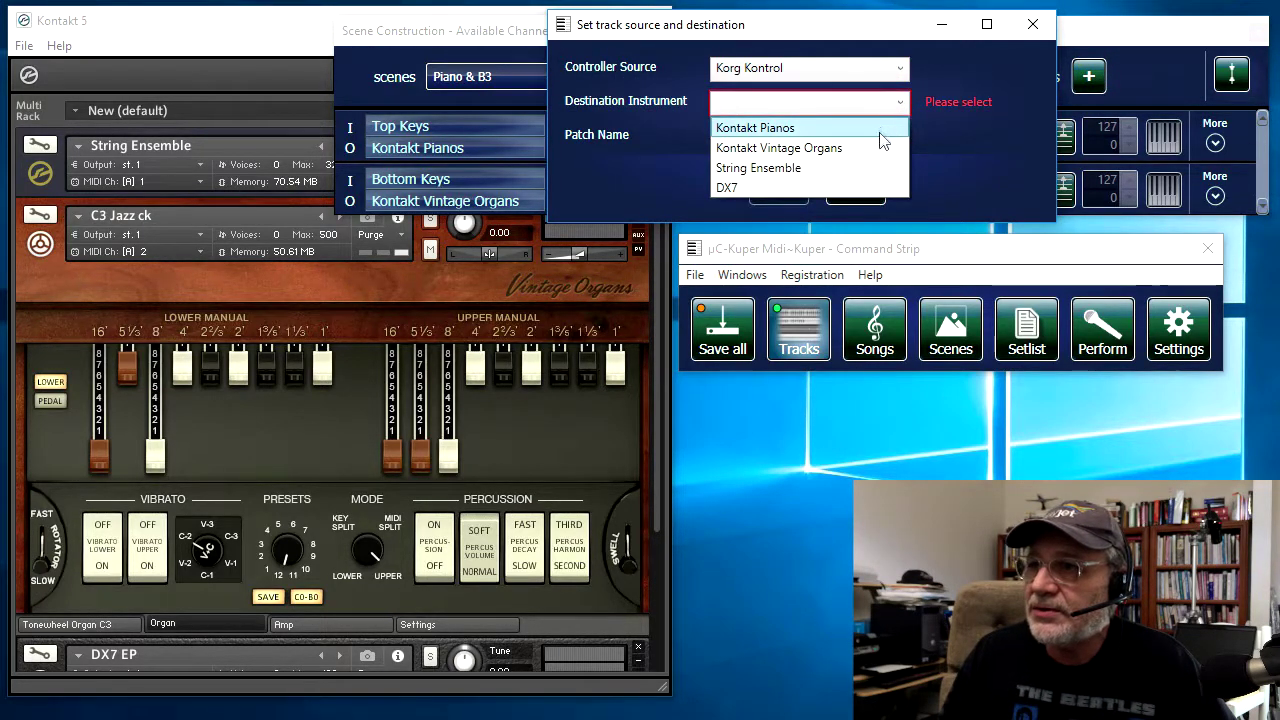
{"action": "left_click", "coordinate": [868, 150]}
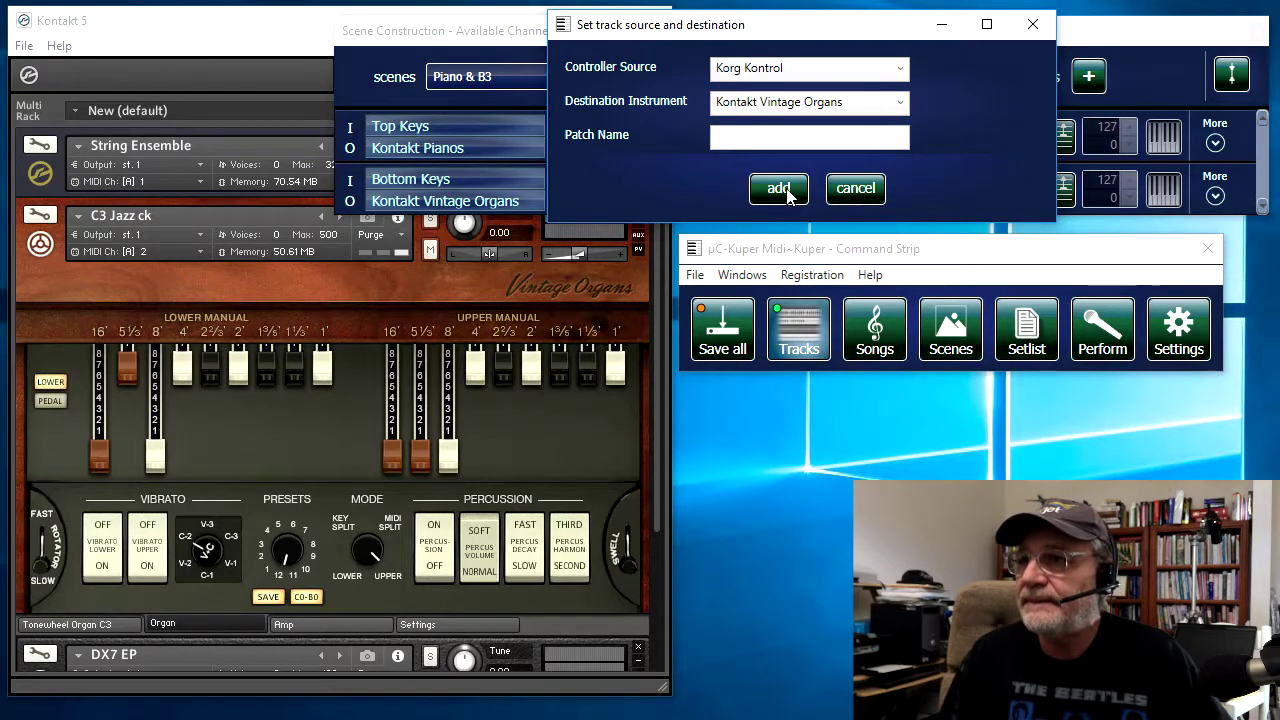
{"action": "left_click", "coordinate": [779, 189]}
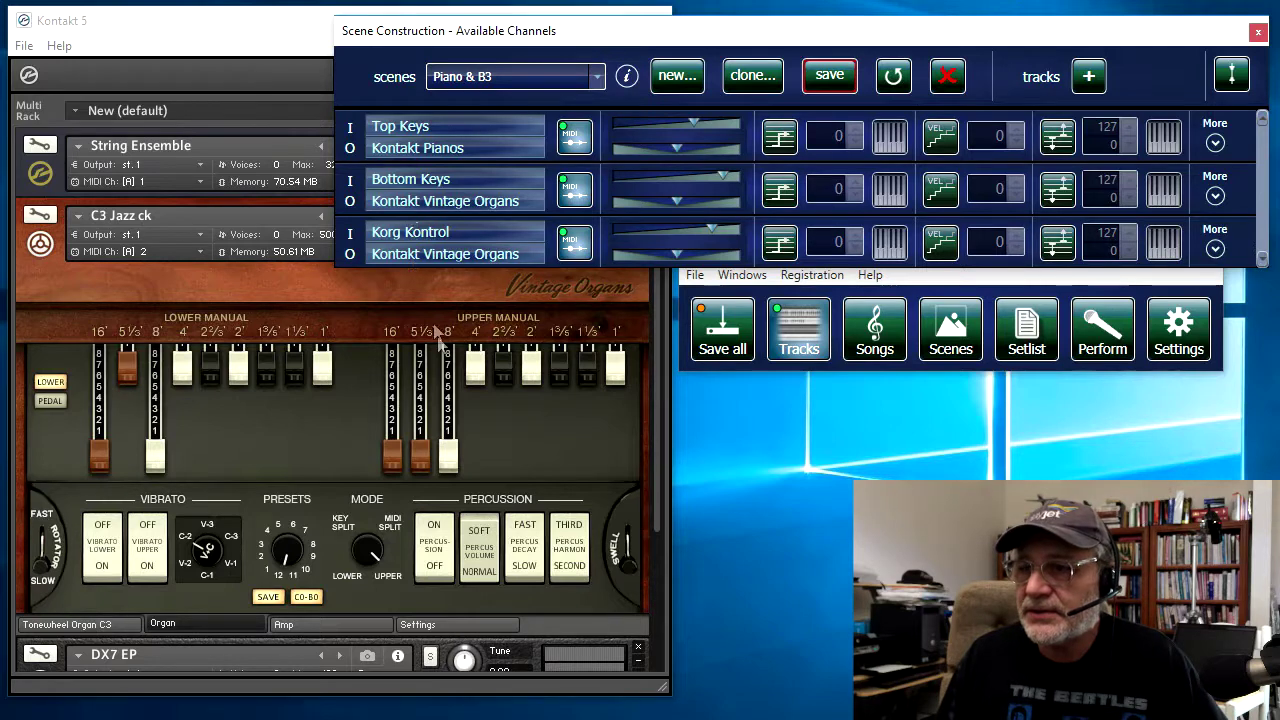
- Start MIDI CC# automation learning for the upper manual's 16' drawbar in Kontakt
{"action": "left_click", "coordinate": [384, 459]}
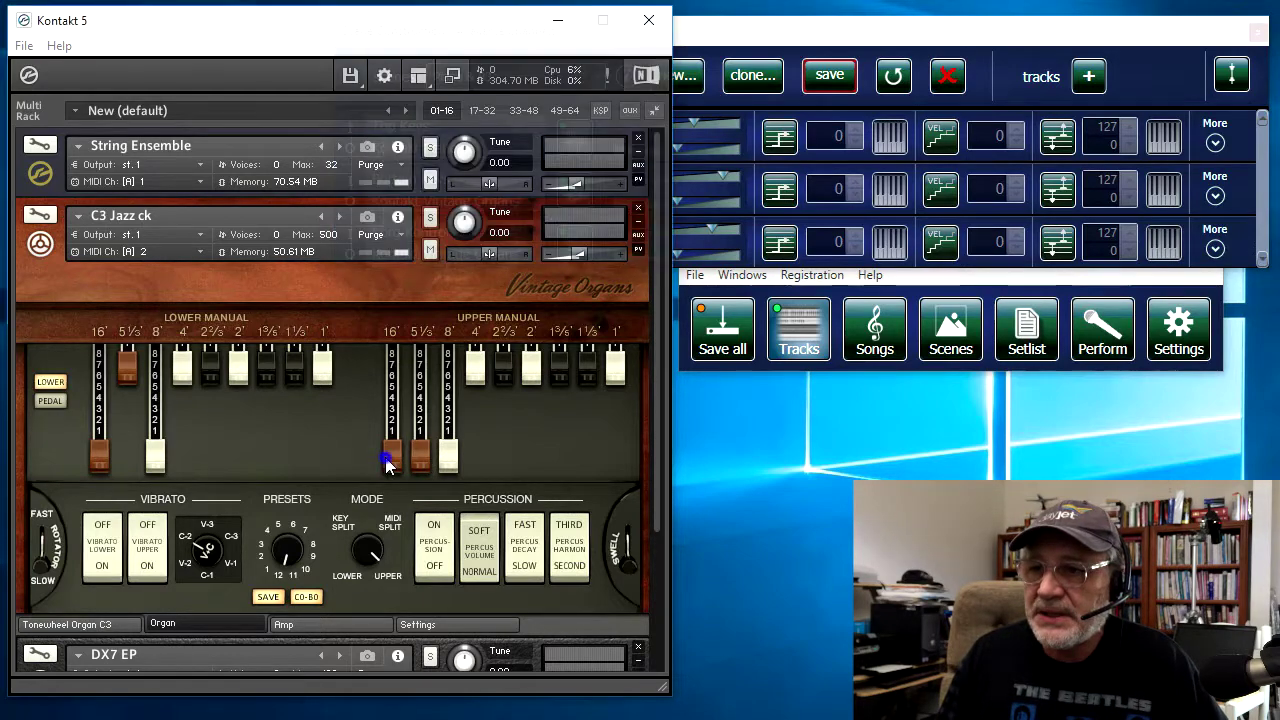
{"action": "right_click", "coordinate": [394, 463]}
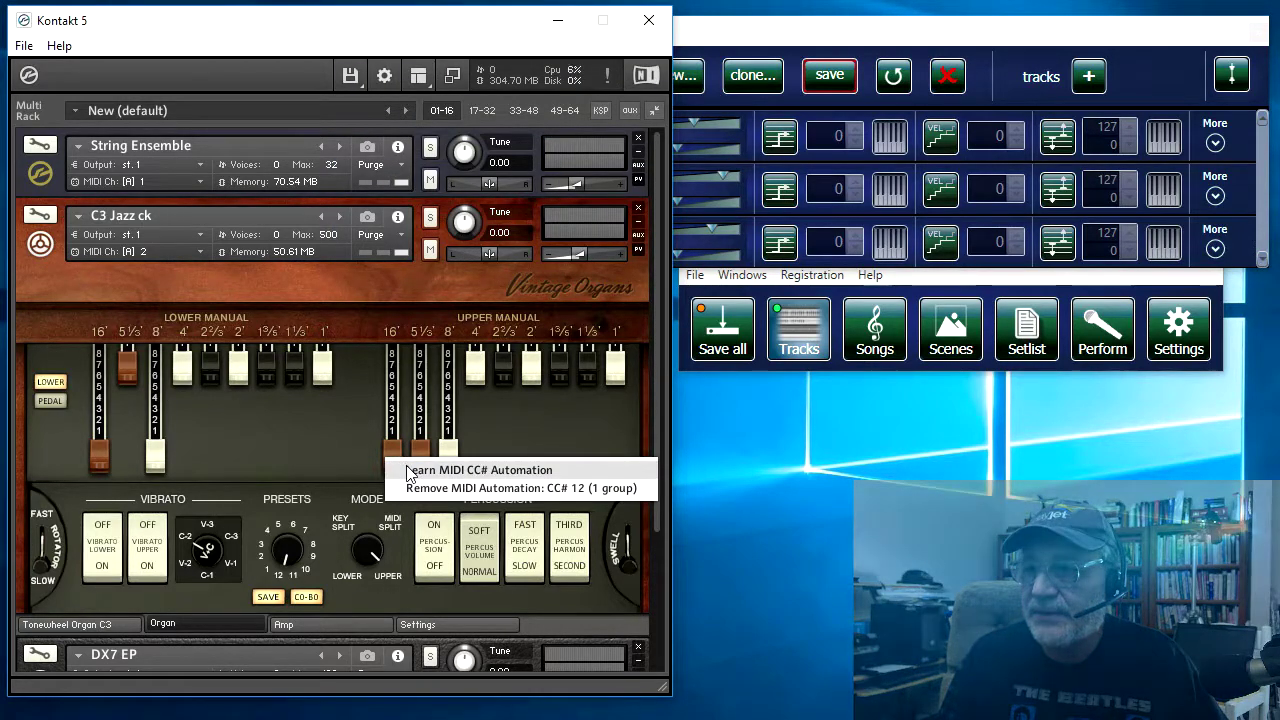
{"action": "left_click", "coordinate": [406, 469]}
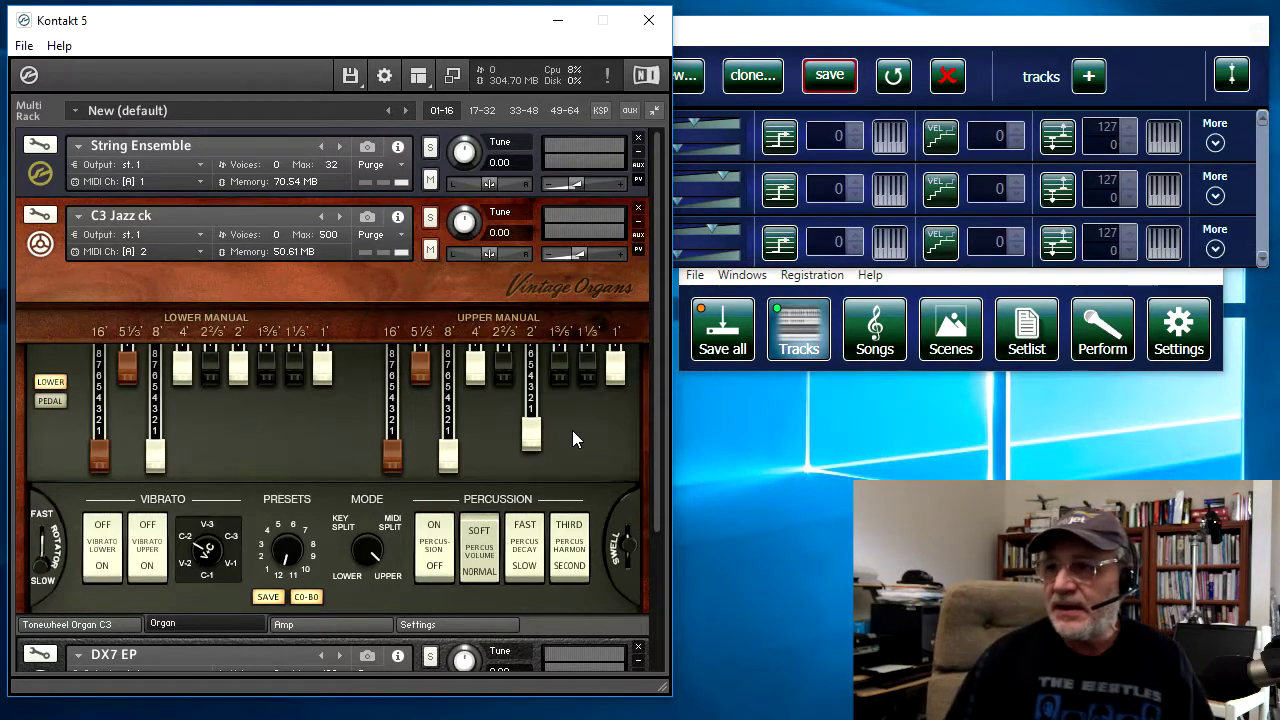
- Save all changes and return to the Scene Construction window
{"action": "left_click", "coordinate": [762, 30]}
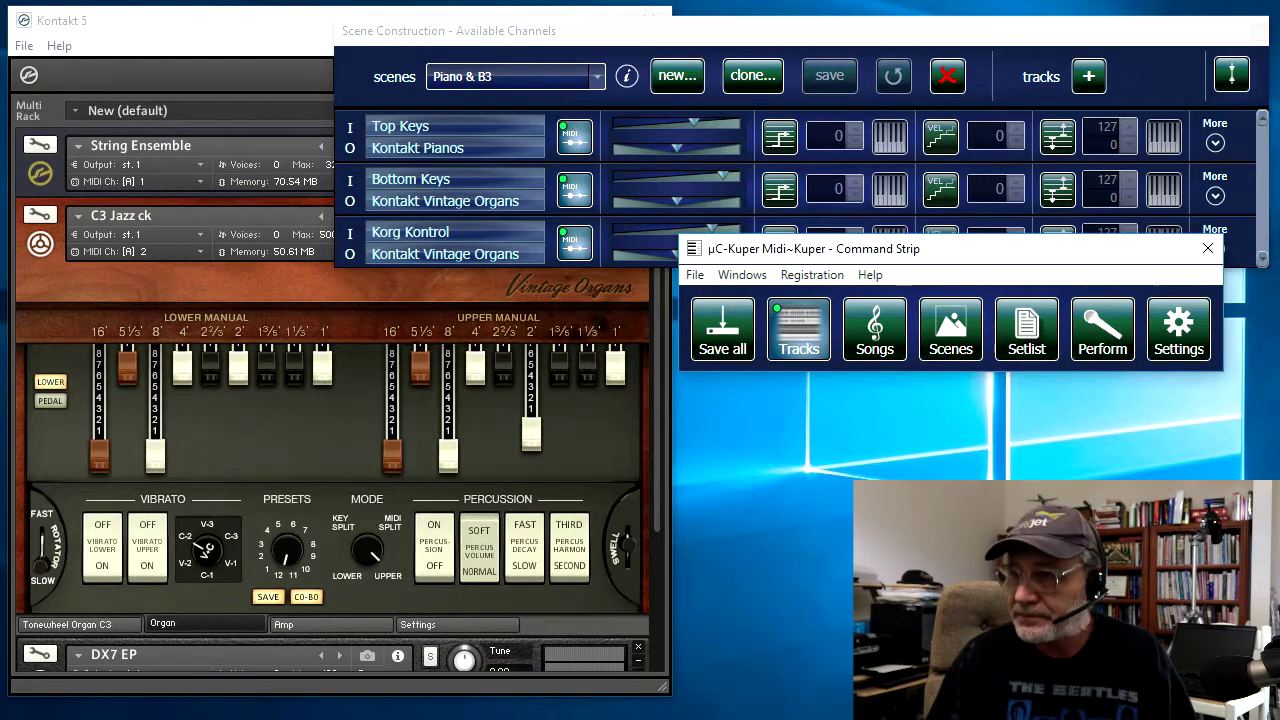
{"action": "left_click", "coordinate": [903, 40]}
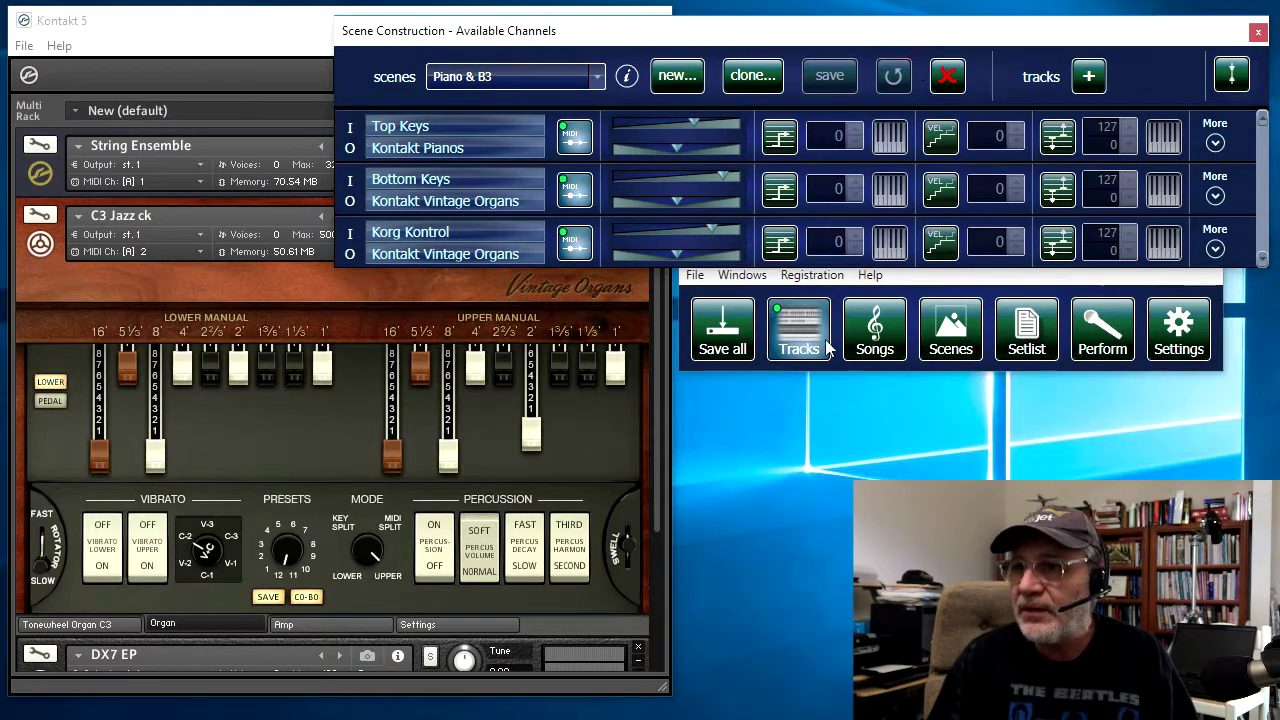
{"action": "left_click", "coordinate": [596, 79]}
{"action": "left_click", "coordinate": [596, 79]}
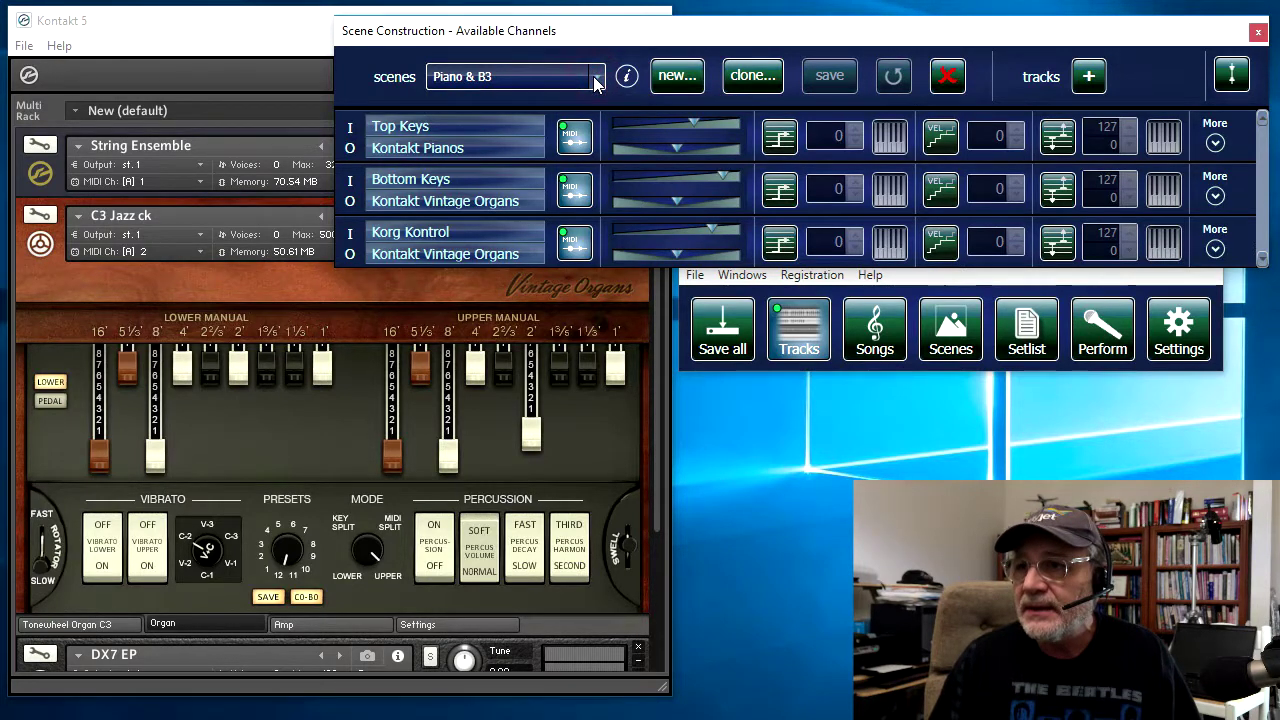
{"action": "left_click", "coordinate": [596, 79]}
{"action": "left_click", "coordinate": [596, 79]}
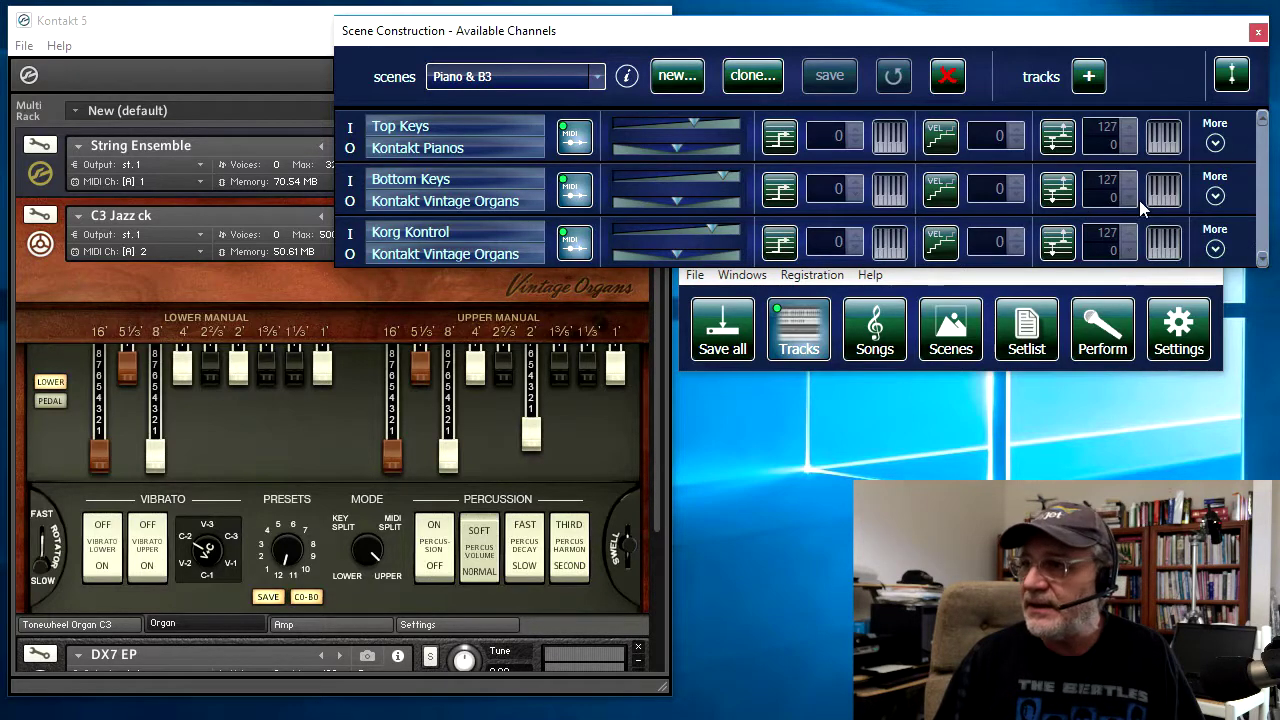
- Expand the Bottom Keys track's extra settings and review its list of control filters
{"action": "left_click", "coordinate": [1215, 196]}
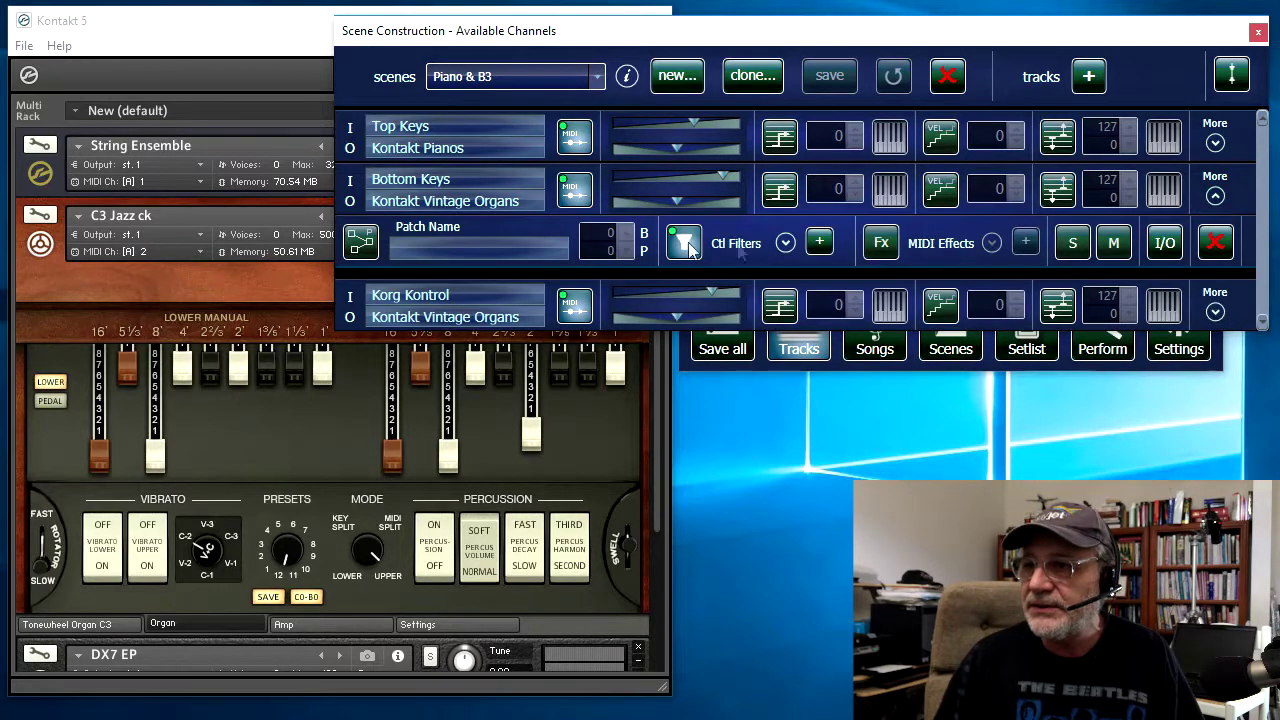
{"action": "left_click", "coordinate": [786, 244]}
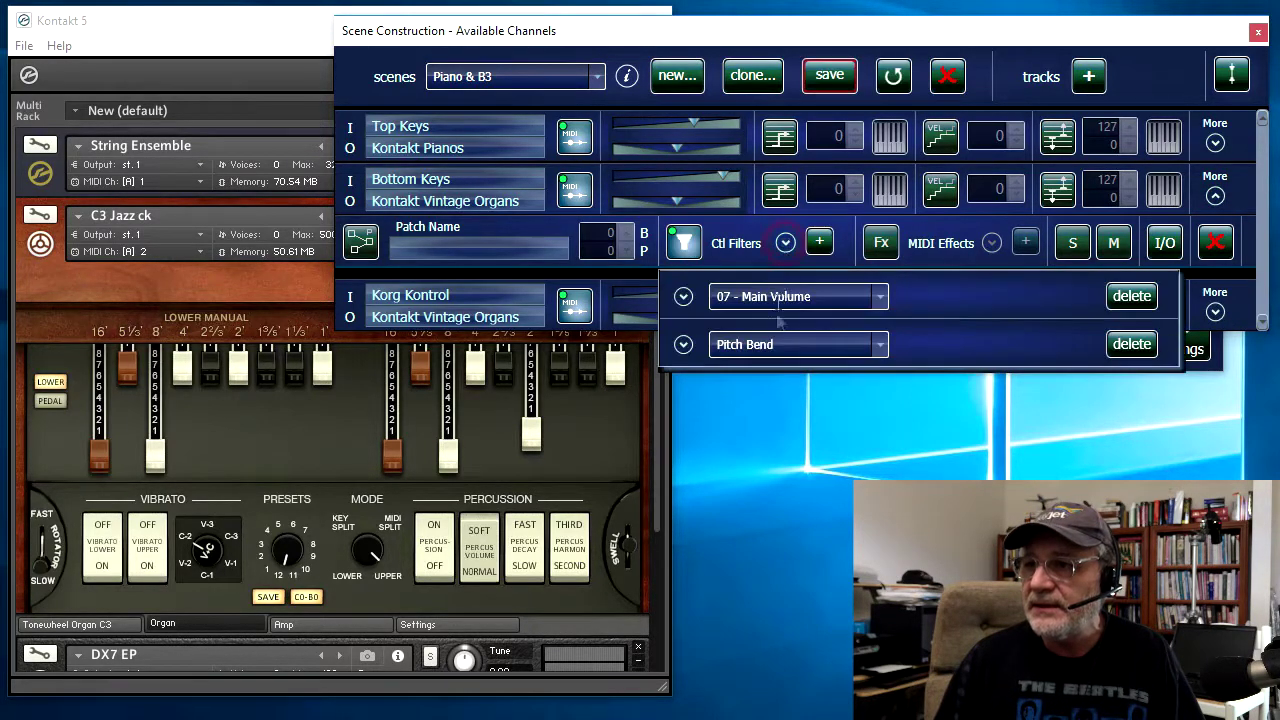
{"action": "left_click", "coordinate": [743, 240]}
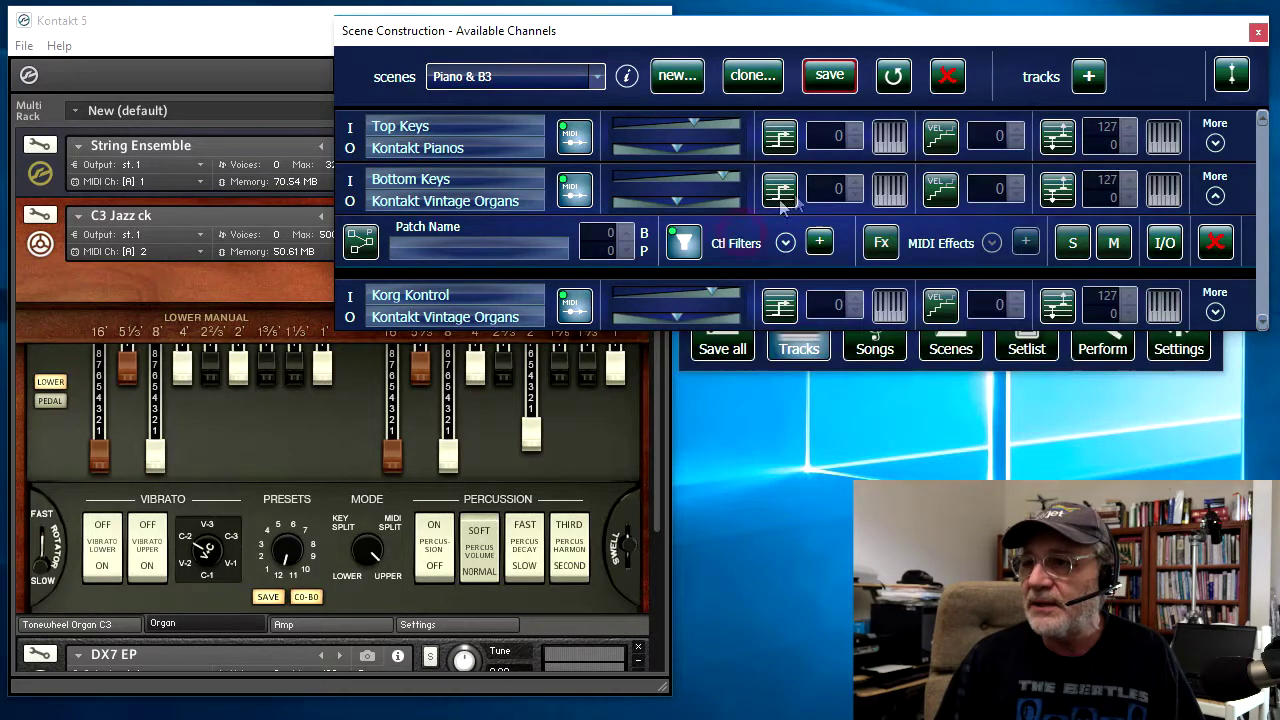
- Clone the Piano & B3 scene as "Strings and B3", discarding the current scene's unsaved changes
{"action": "left_click", "coordinate": [748, 79]}
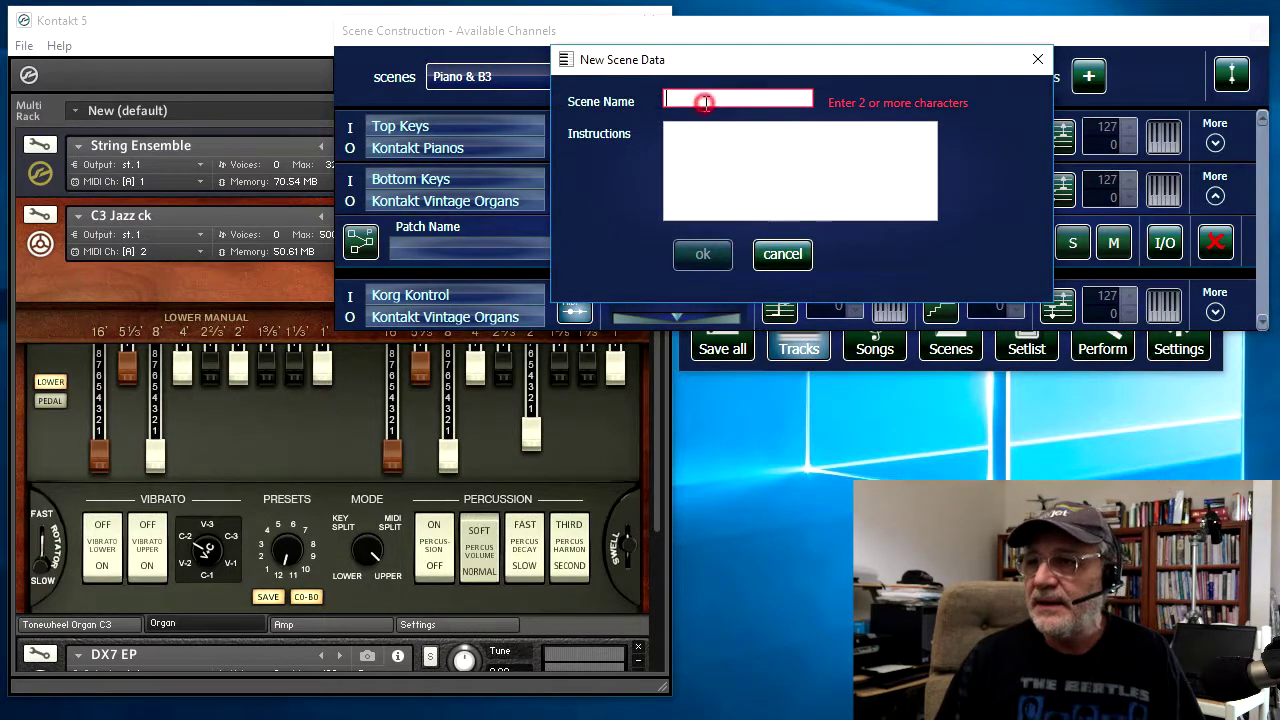
{"action": "type", "text": "Strings and B"}
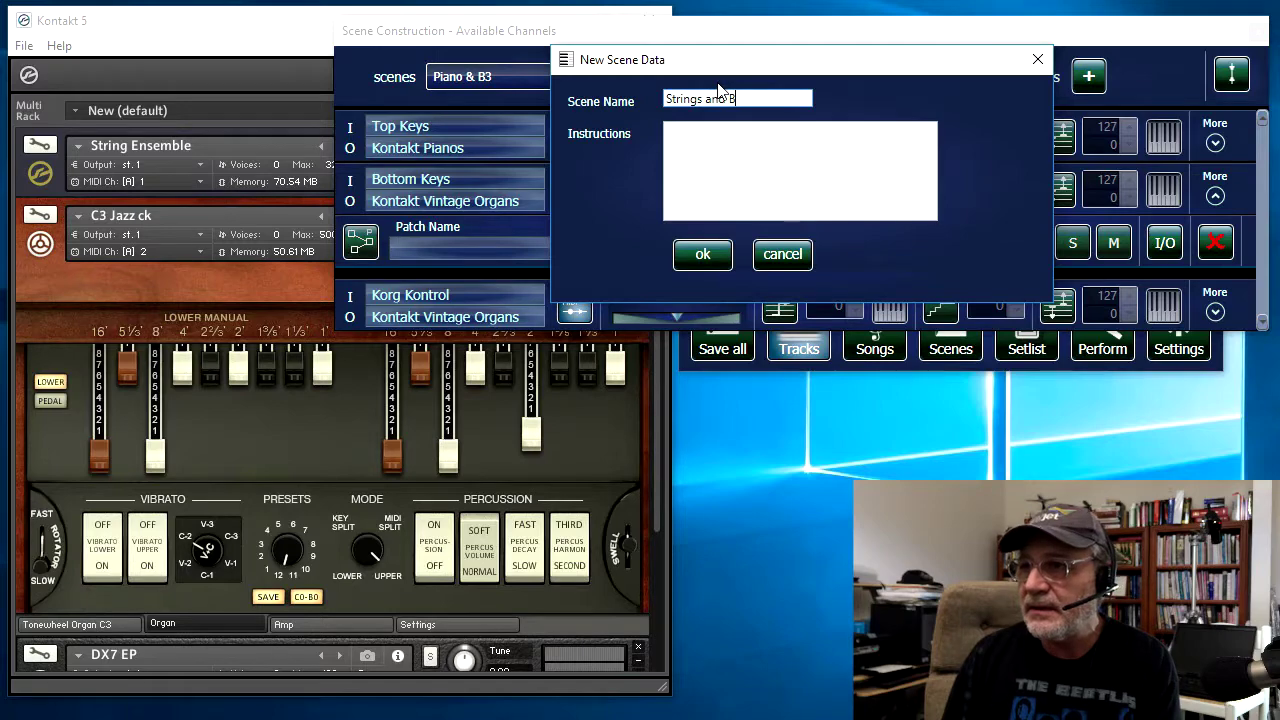
{"action": "type", "text": "3"}
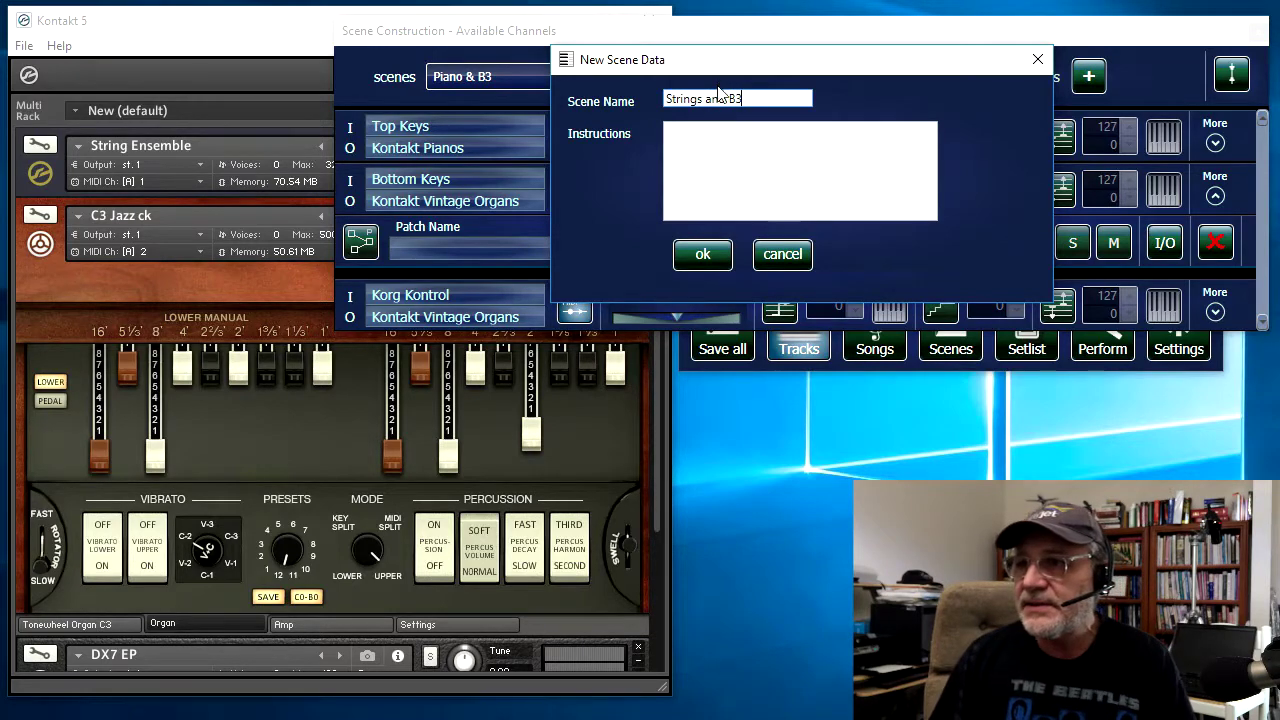
{"action": "left_click", "coordinate": [703, 254]}
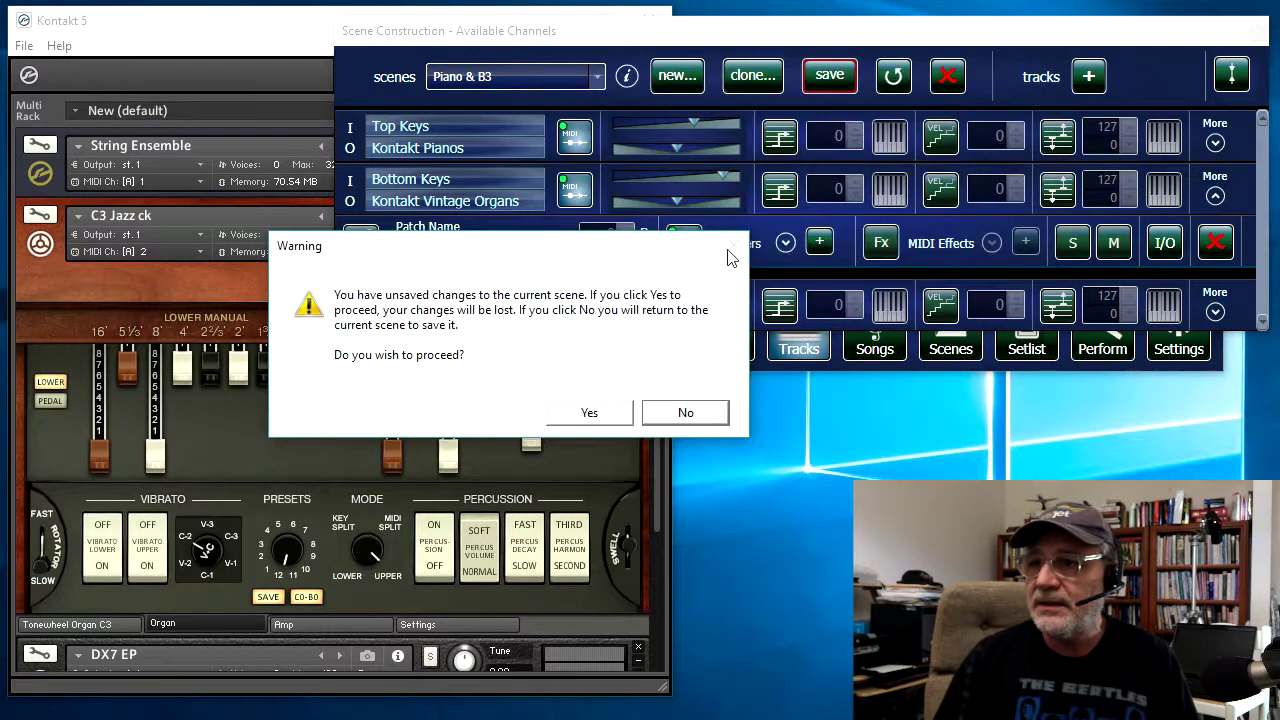
{"action": "left_click", "coordinate": [589, 415]}
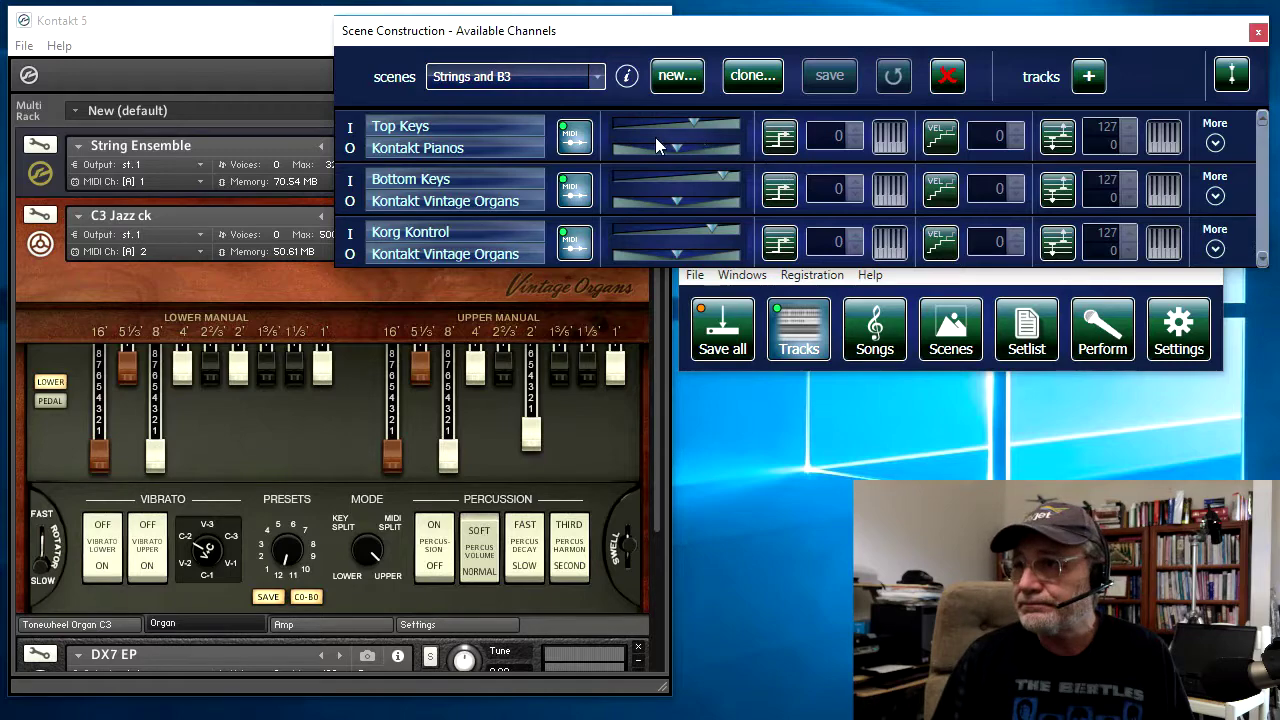
- Delete the track that routes Top Keys to Kontakt Pianos from the Strings and B3 scene
{"action": "left_click", "coordinate": [1215, 144]}
{"action": "left_click", "coordinate": [1214, 192]}
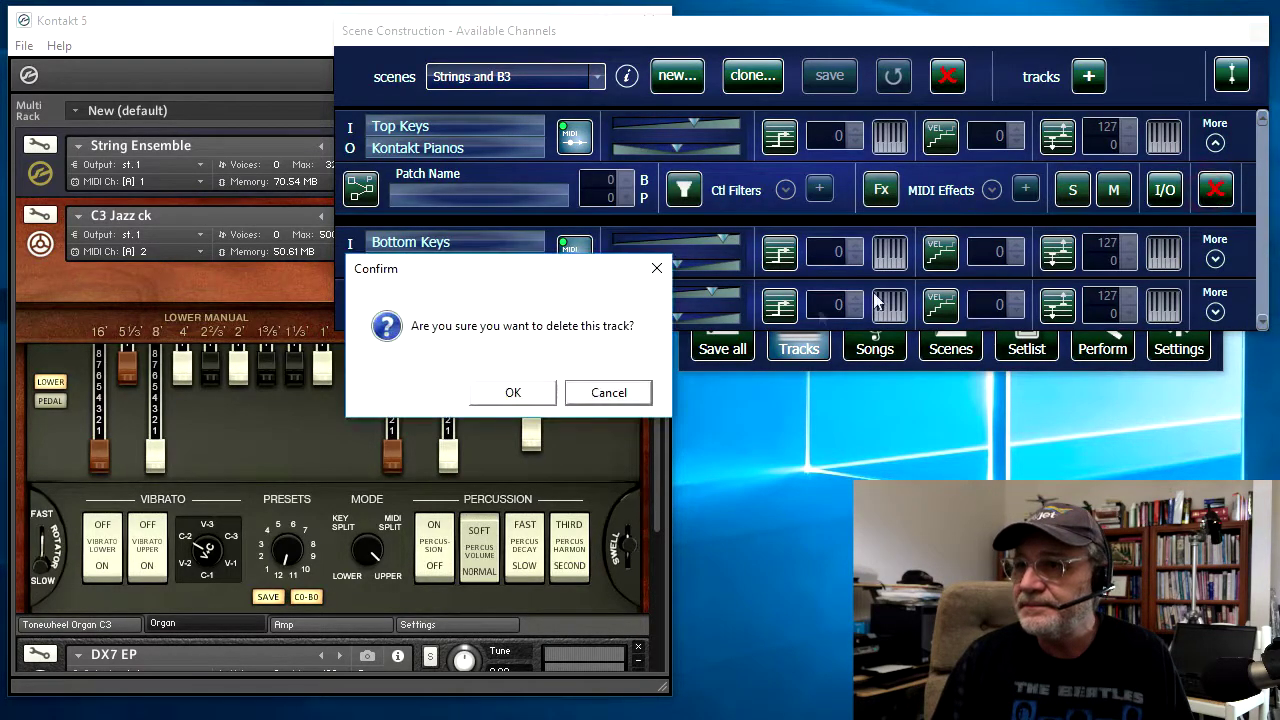
{"action": "left_click", "coordinate": [513, 394]}
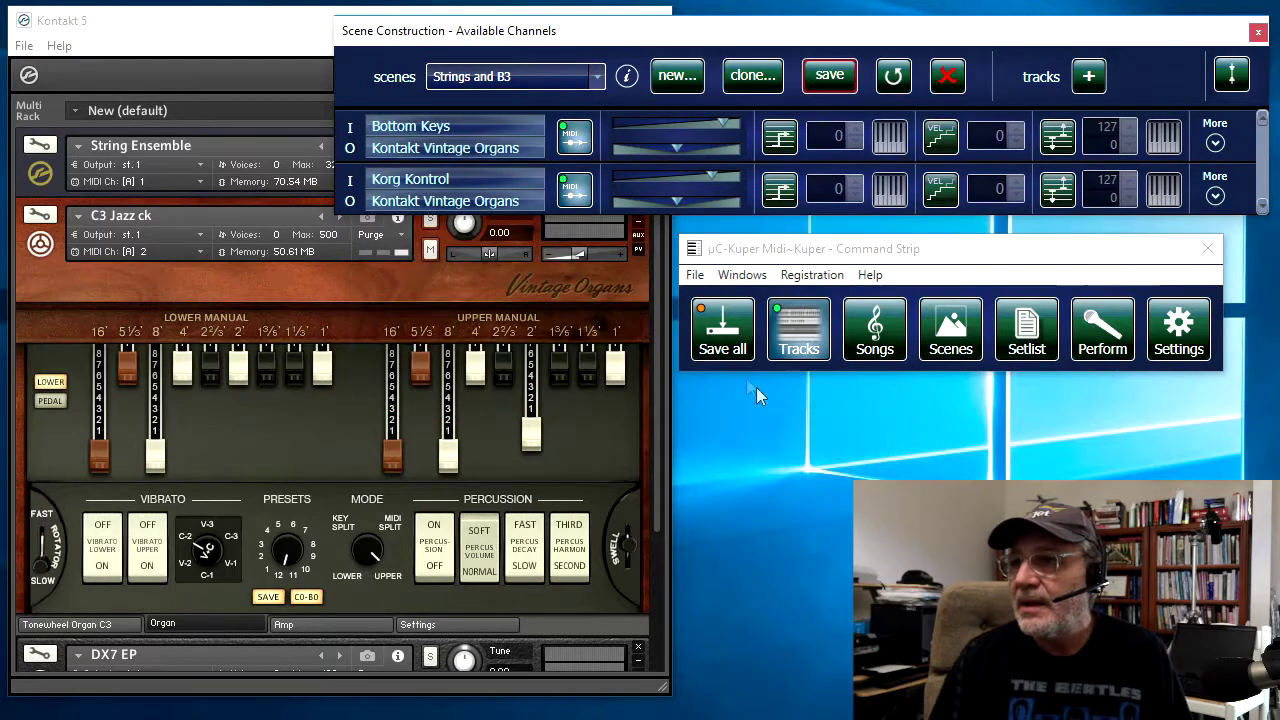
- Add a track with Top Keys as controller source and String Ensemble as destination instrument, and save all changes
{"action": "left_click", "coordinate": [1087, 74]}
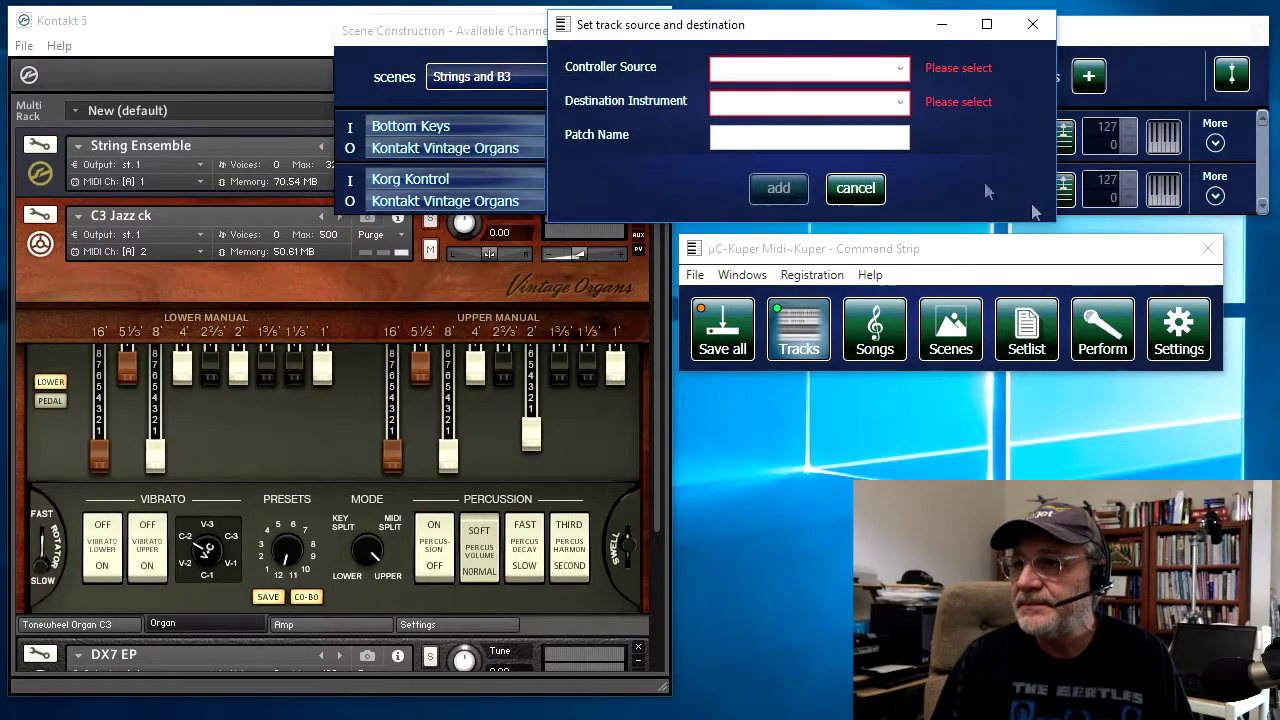
{"action": "left_click", "coordinate": [900, 68]}
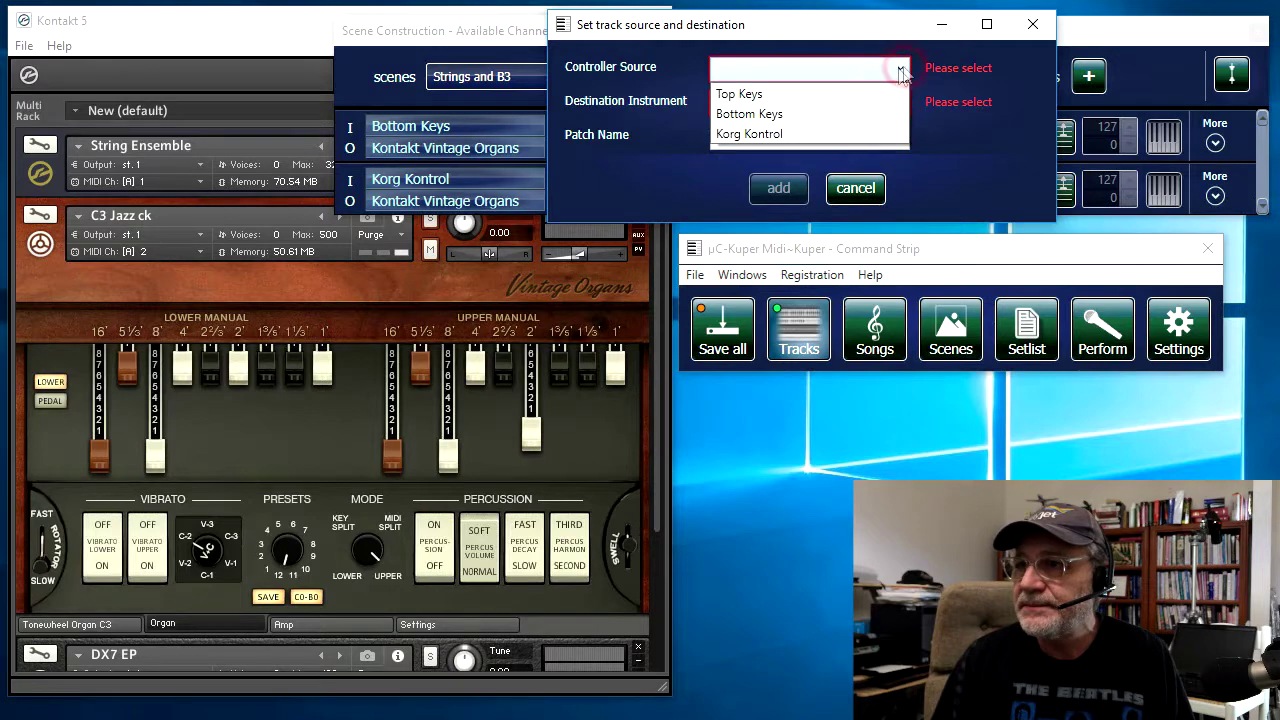
{"action": "left_click", "coordinate": [820, 97]}
{"action": "left_click", "coordinate": [898, 104]}
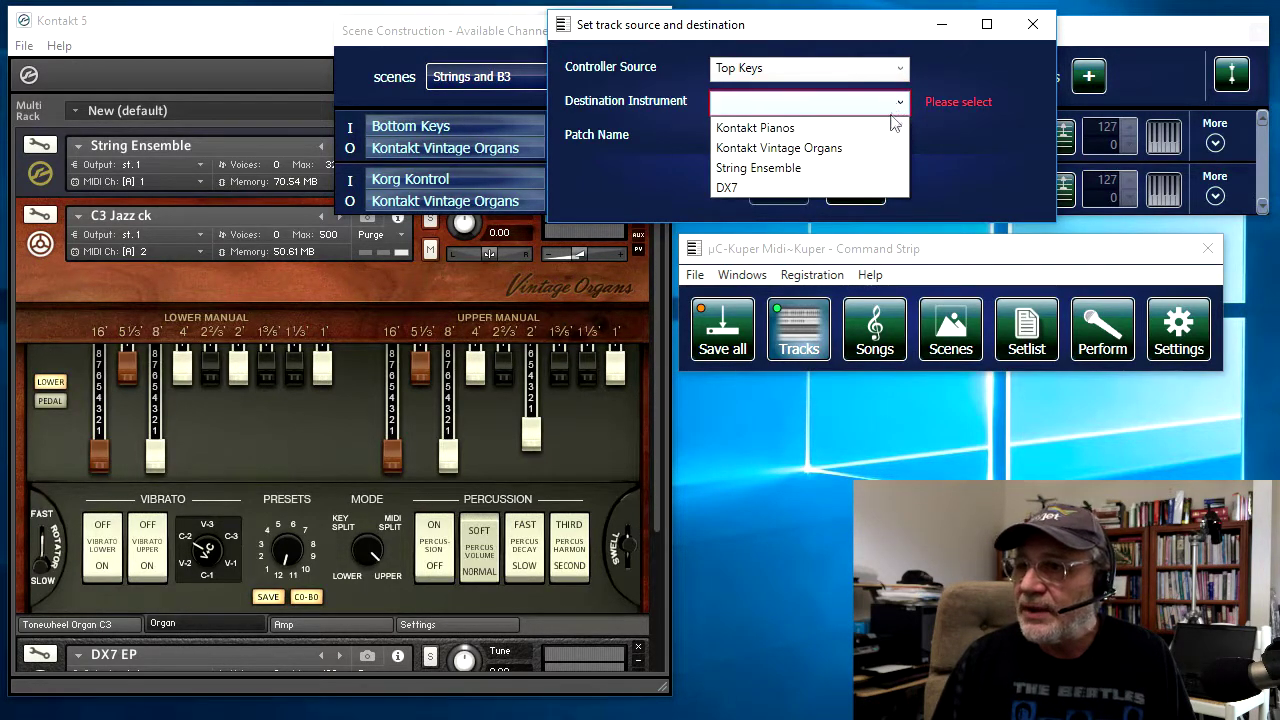
{"action": "left_click", "coordinate": [870, 168]}
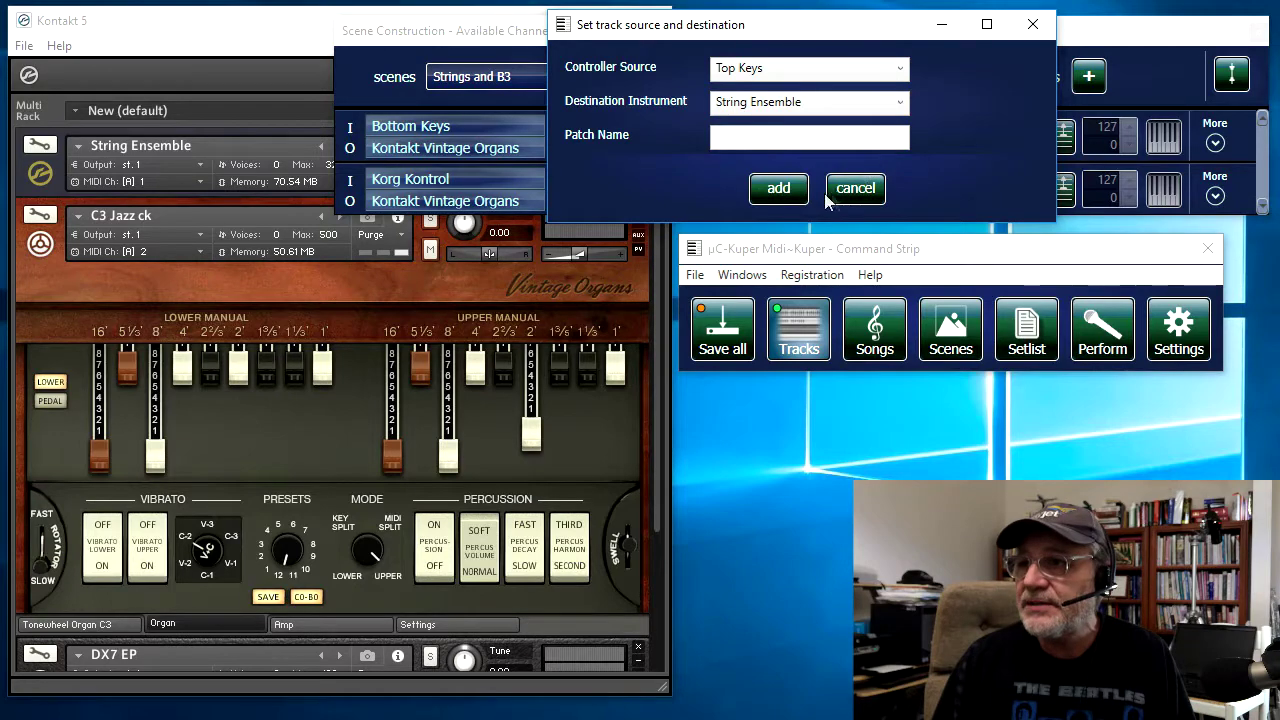
{"action": "left_click", "coordinate": [762, 192]}
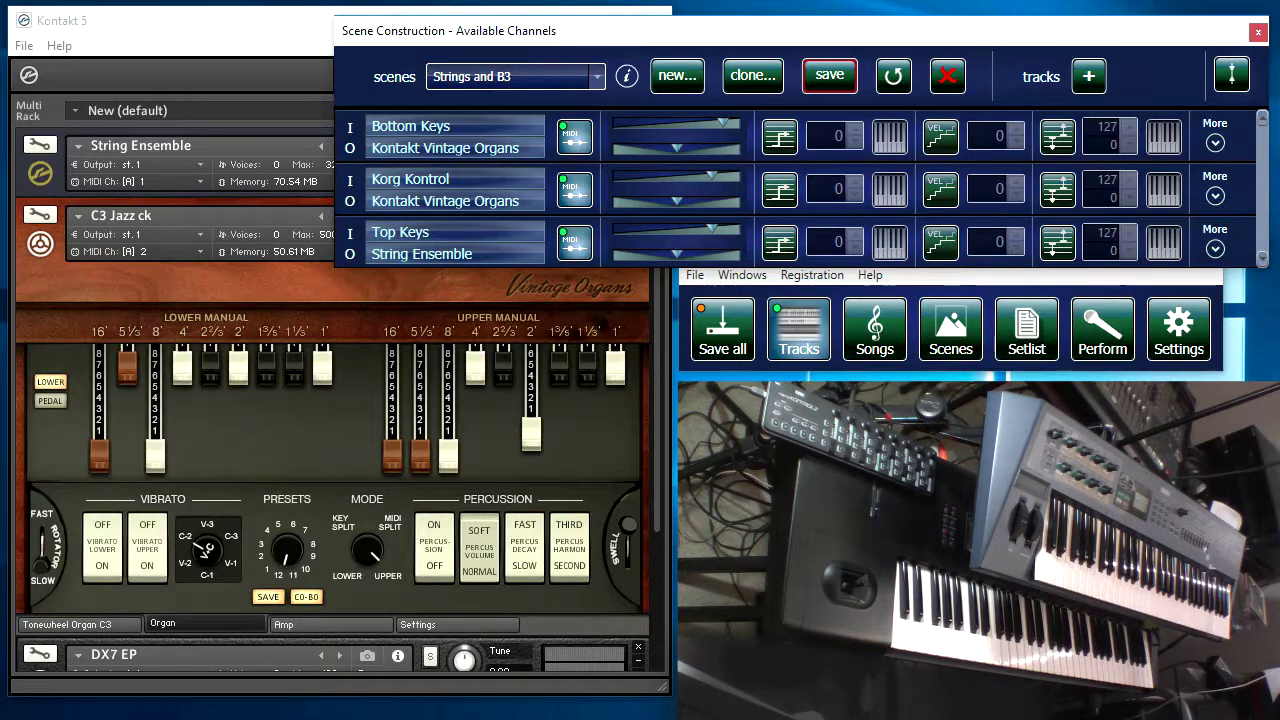
{"action": "left_click", "coordinate": [735, 352]}
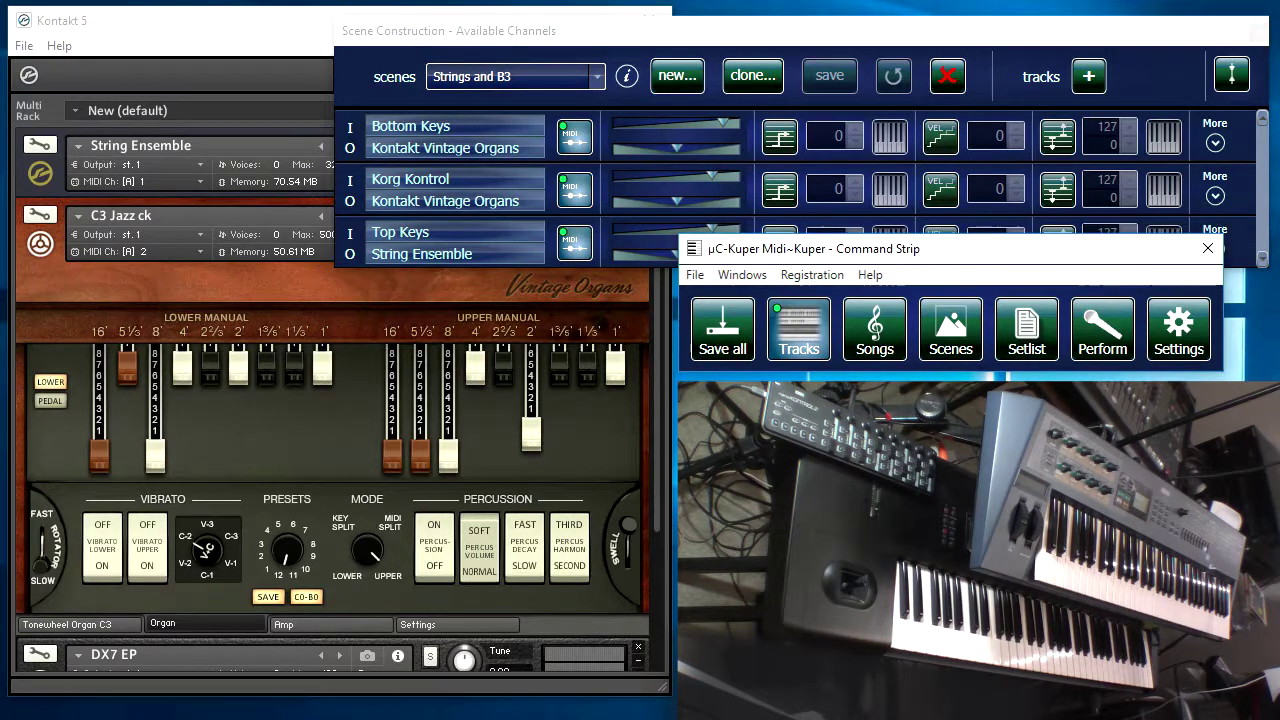
- Open the Scenes list and switch back and forth between Strings and B3 and Piano & B3, finishing on Strings and B3
{"action": "left_click_drag", "start_coordinate": [855, 255], "coordinate": [857, 310]}
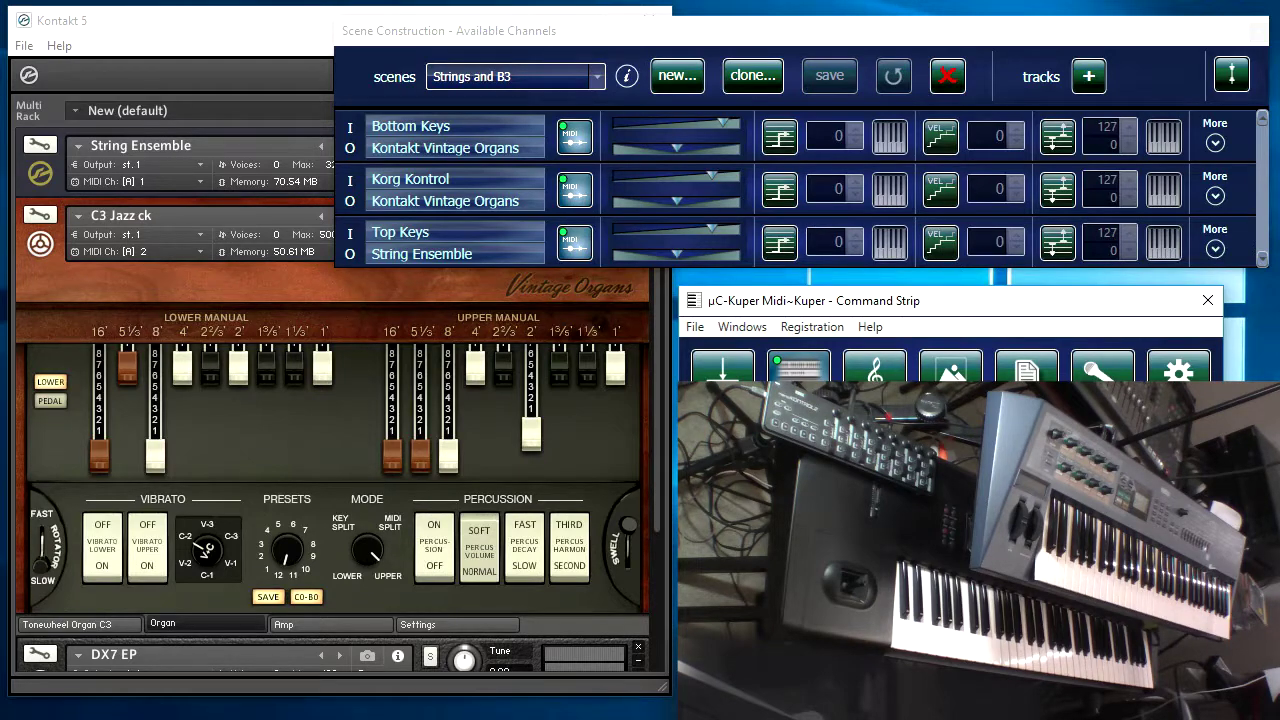
{"action": "left_click", "coordinate": [950, 367]}
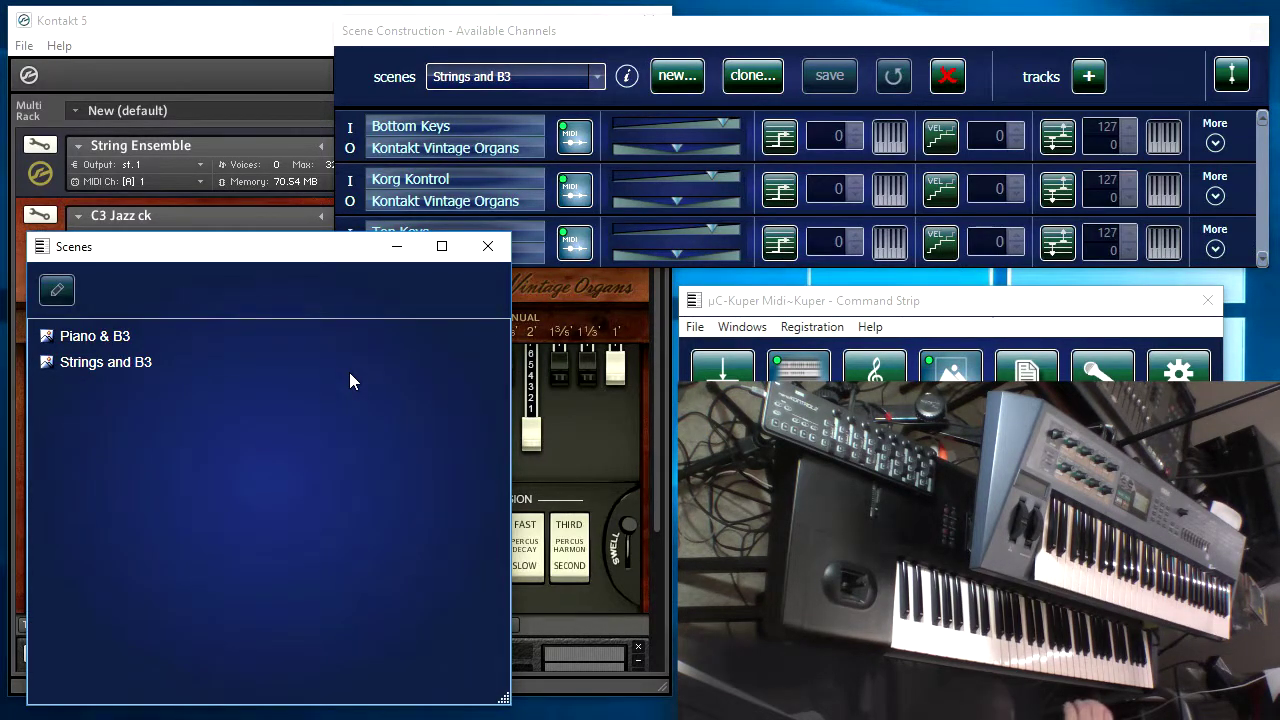
{"action": "left_click", "coordinate": [108, 365]}
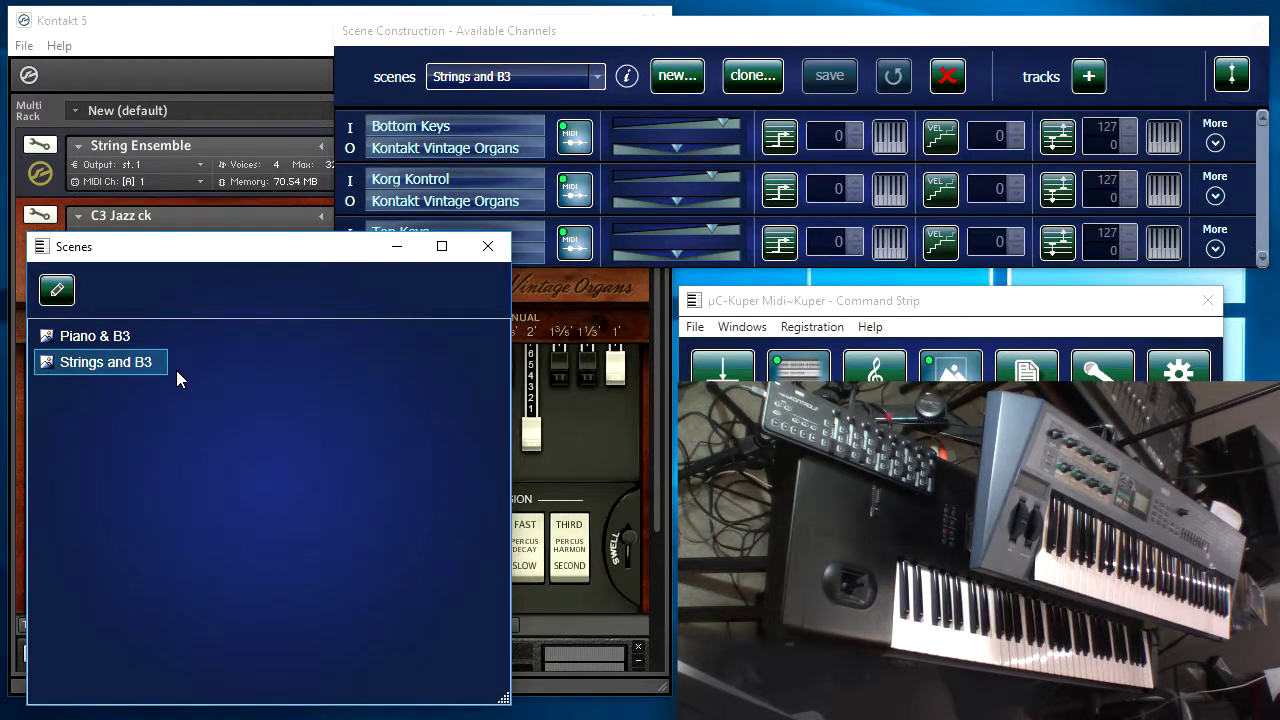
{"action": "left_click", "coordinate": [70, 338]}
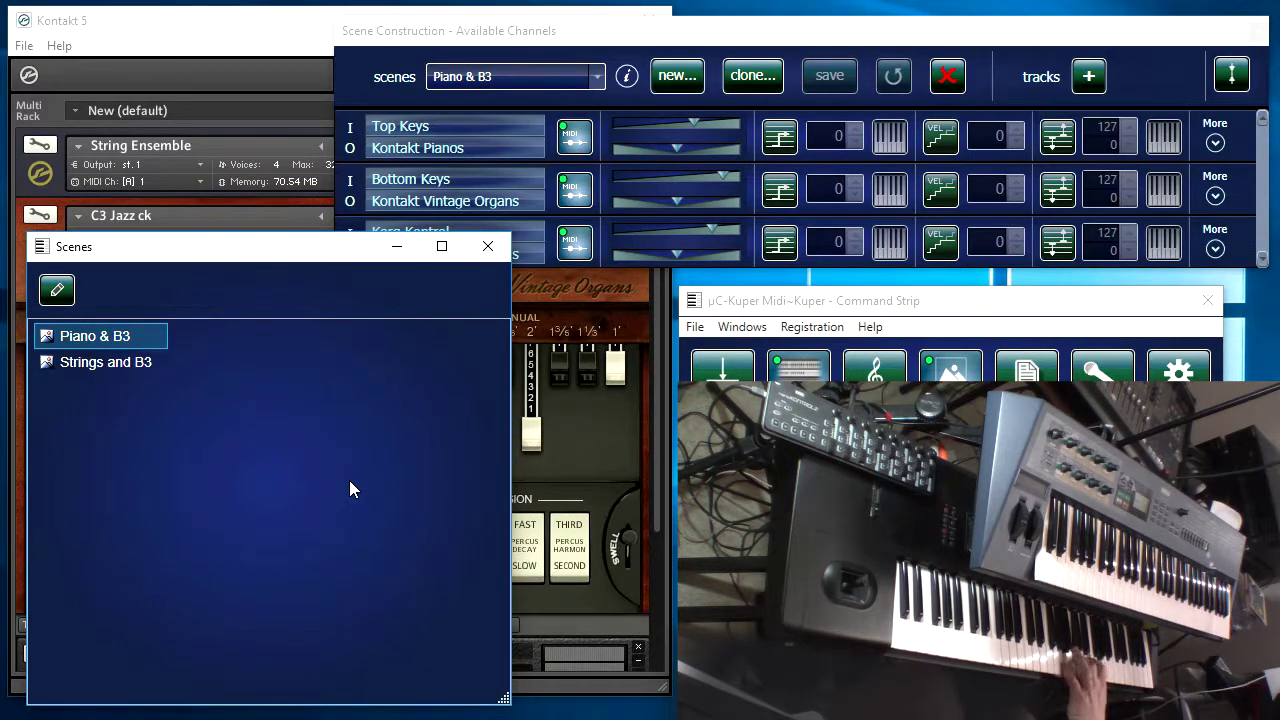
{"action": "left_click", "coordinate": [98, 365]}
{"action": "left_click", "coordinate": [93, 340]}
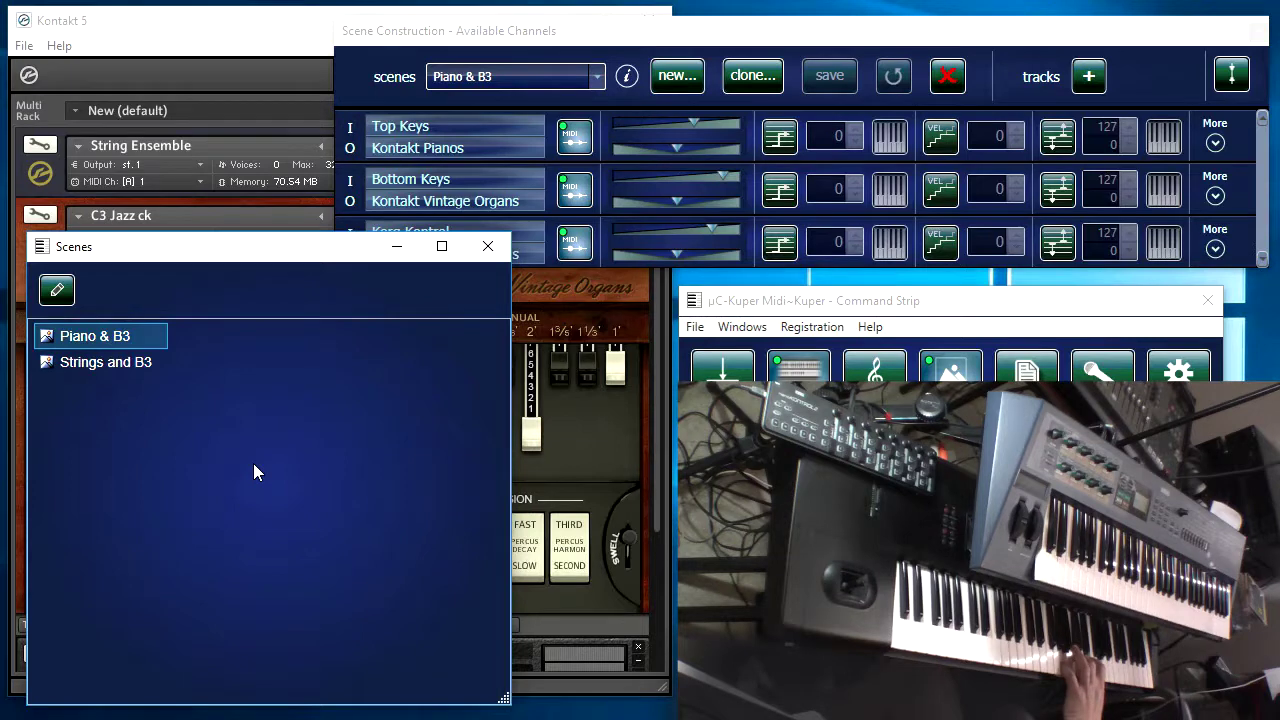
{"action": "left_click", "coordinate": [70, 364]}
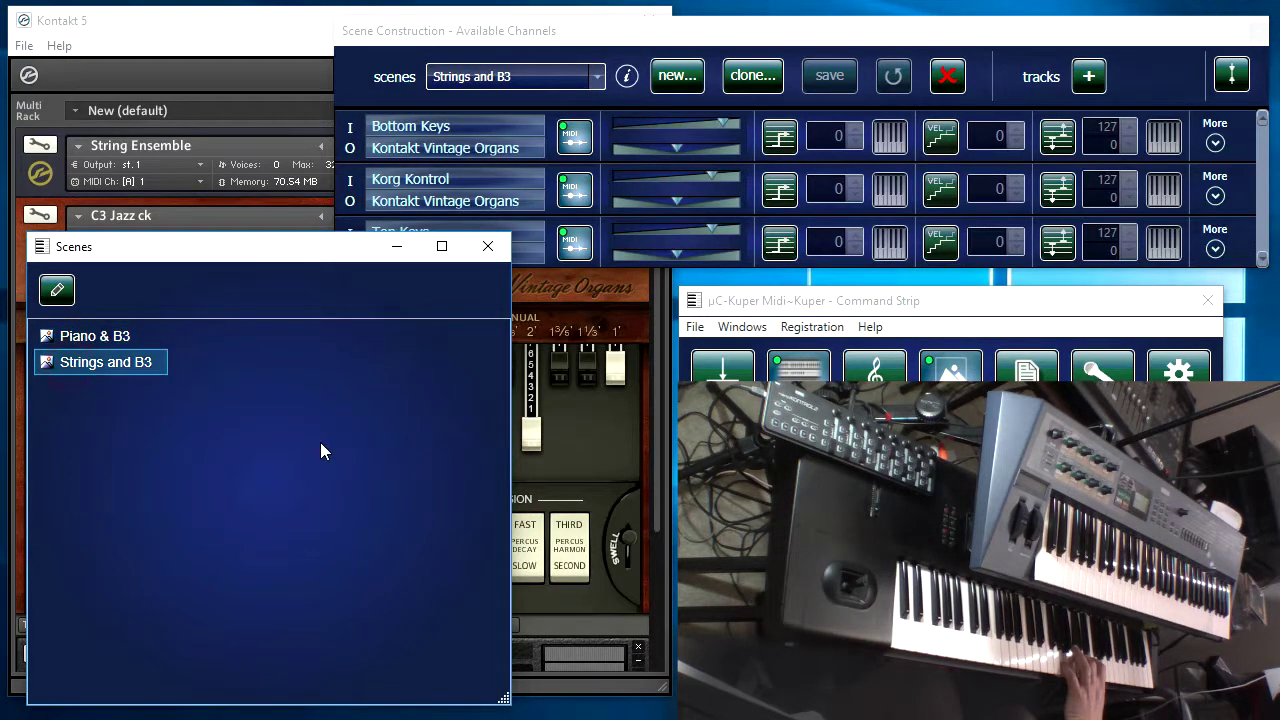